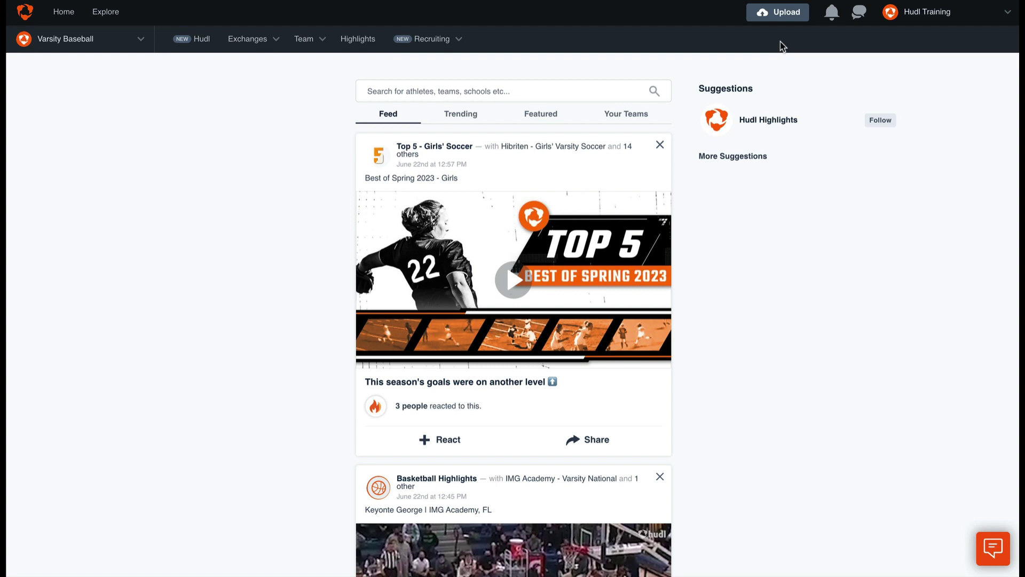
Step: Queue Friday Part 1.mp4 and Friday Part 2.mp4 from the computer for upload
click(800, 21)
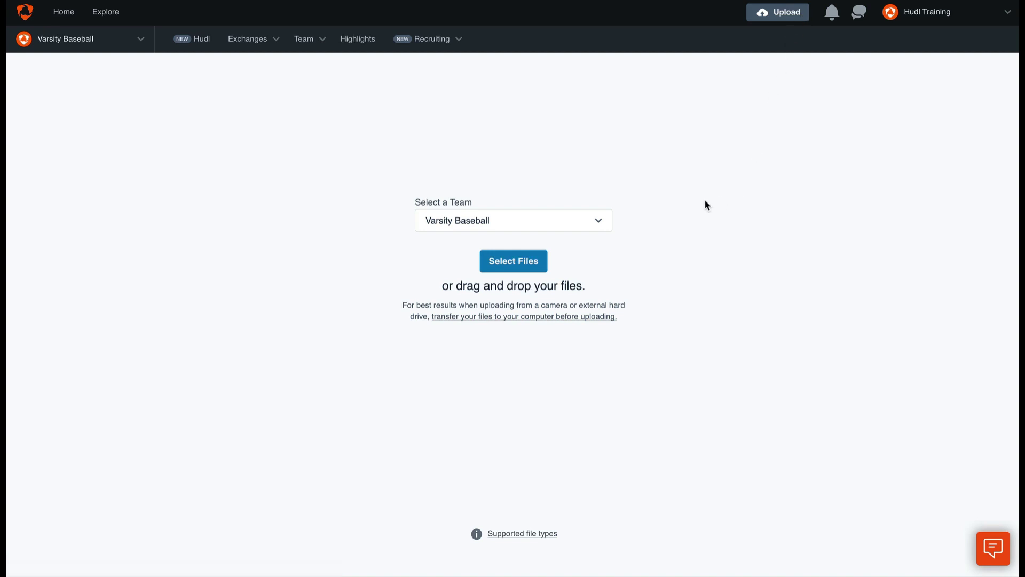
click(544, 266)
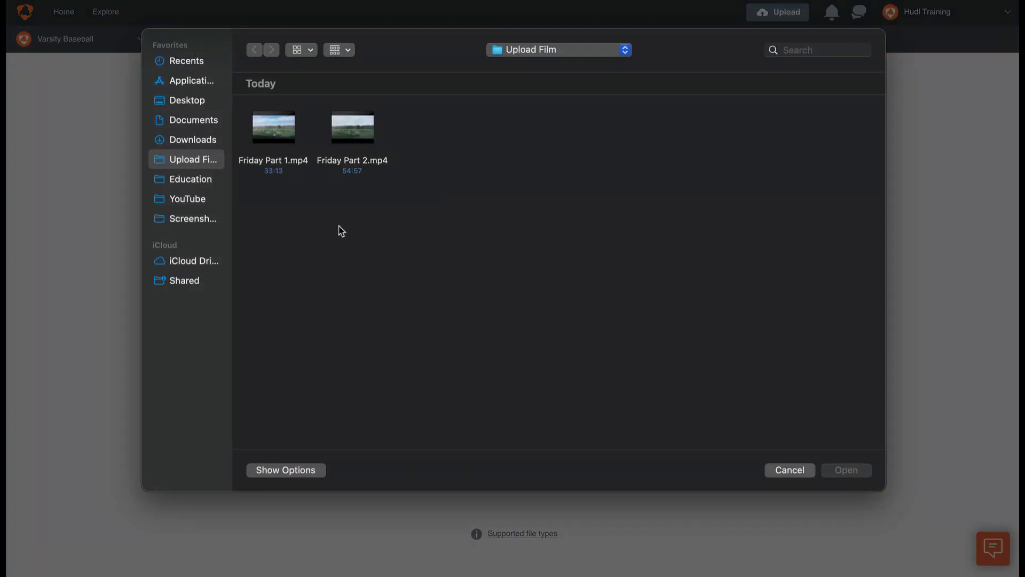
click(285, 165)
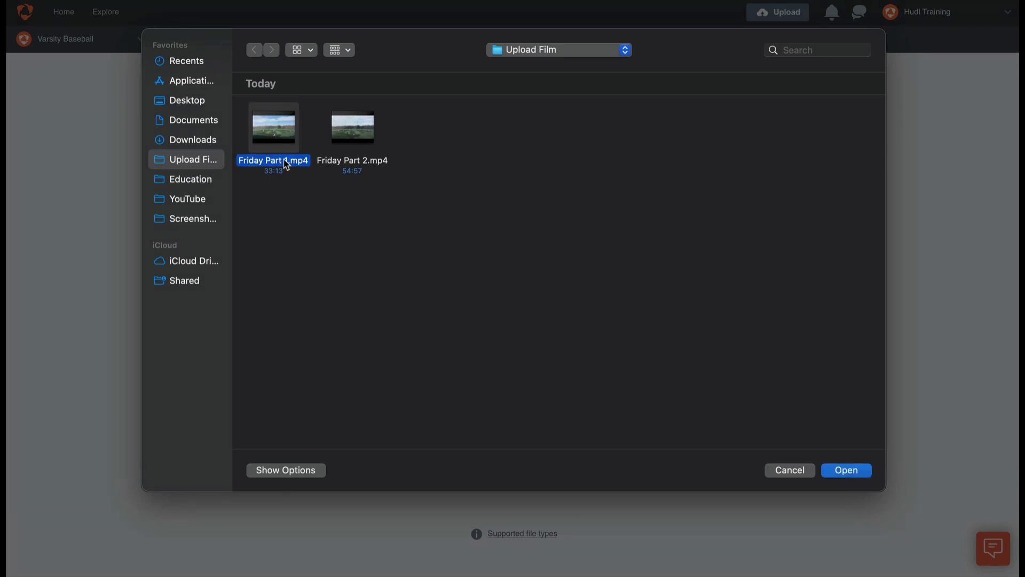
super+click(364, 163)
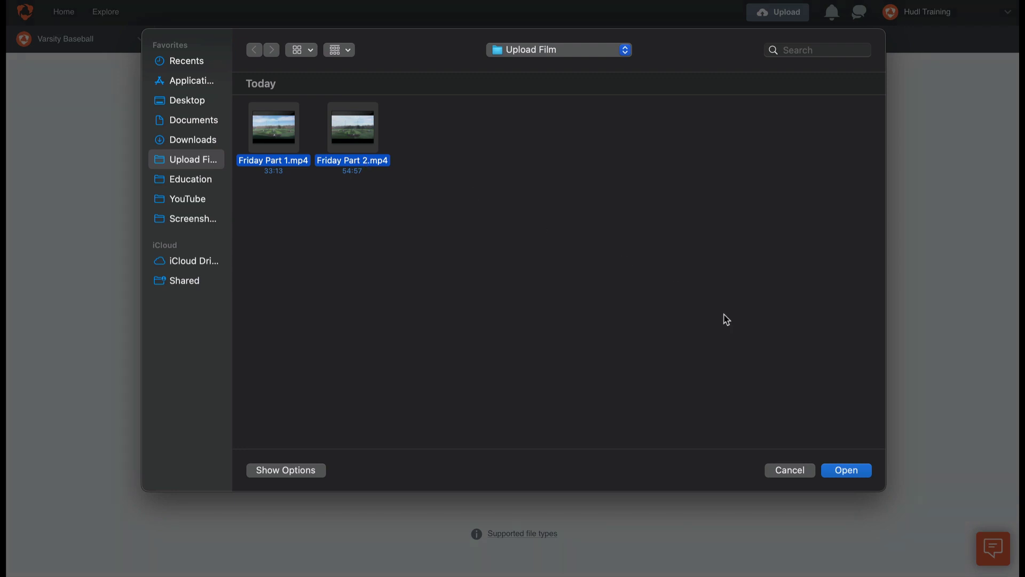
click(847, 470)
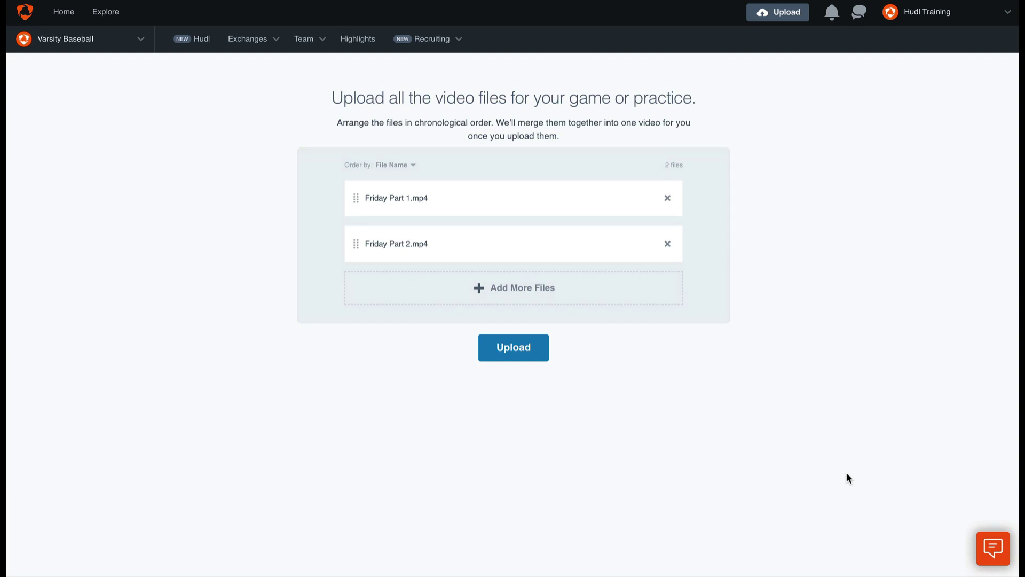
Step: Order the two Friday files by Original Order and start the upload
click(412, 166)
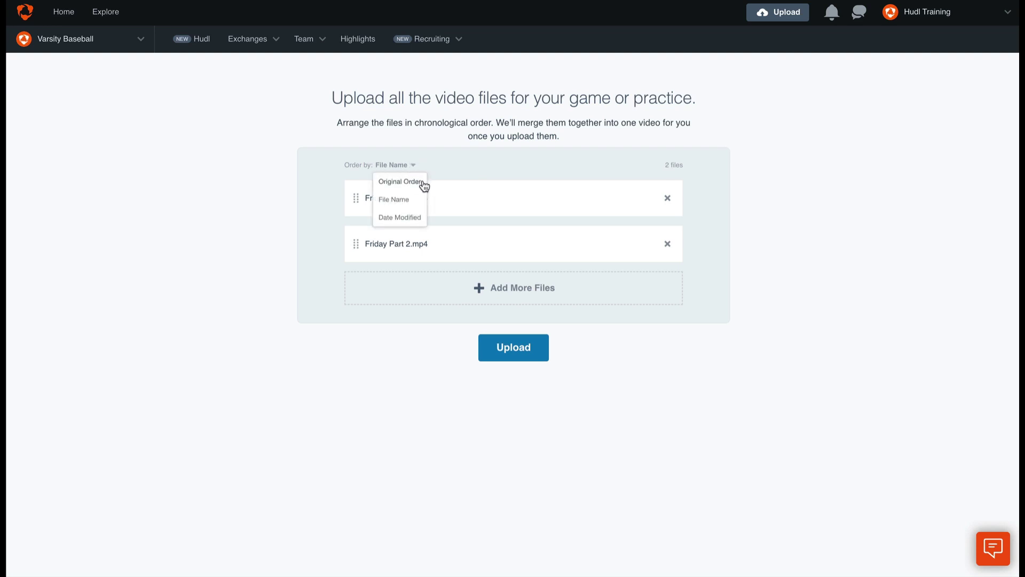
click(423, 183)
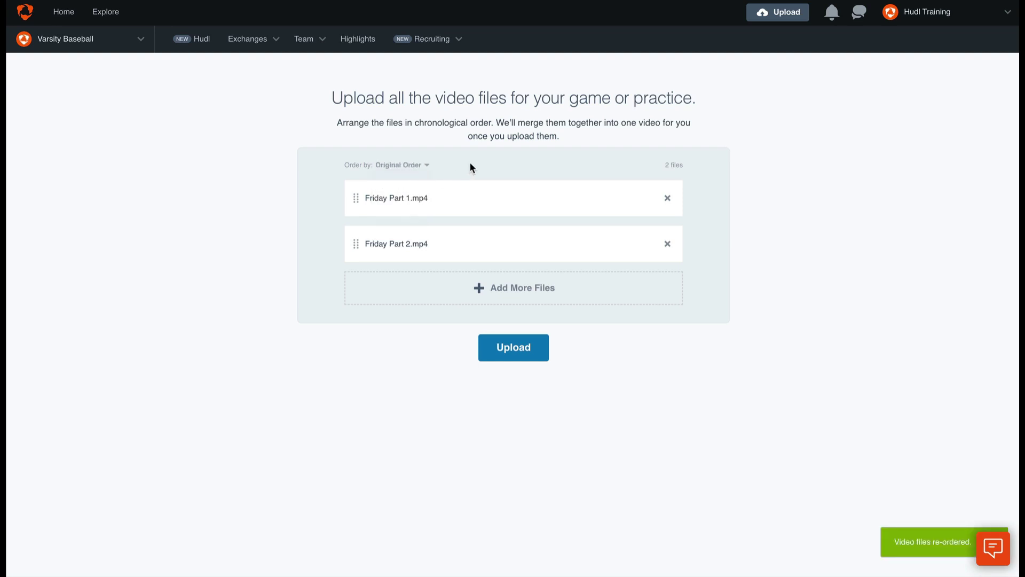
click(530, 344)
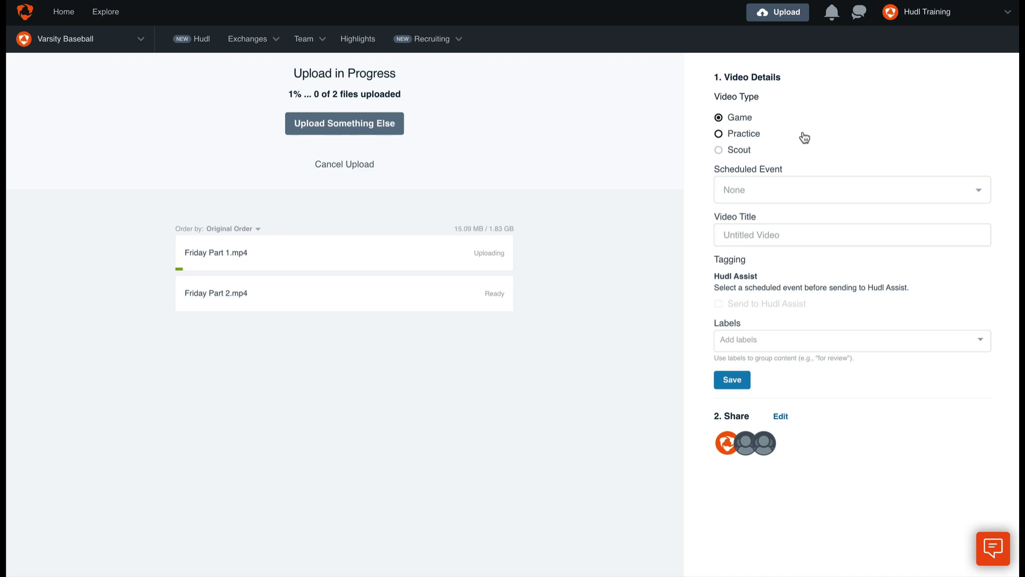
Step: Tag the upload as Scout film for @ Hudl Southwest High School and send it to Hudl Assist
click(845, 190)
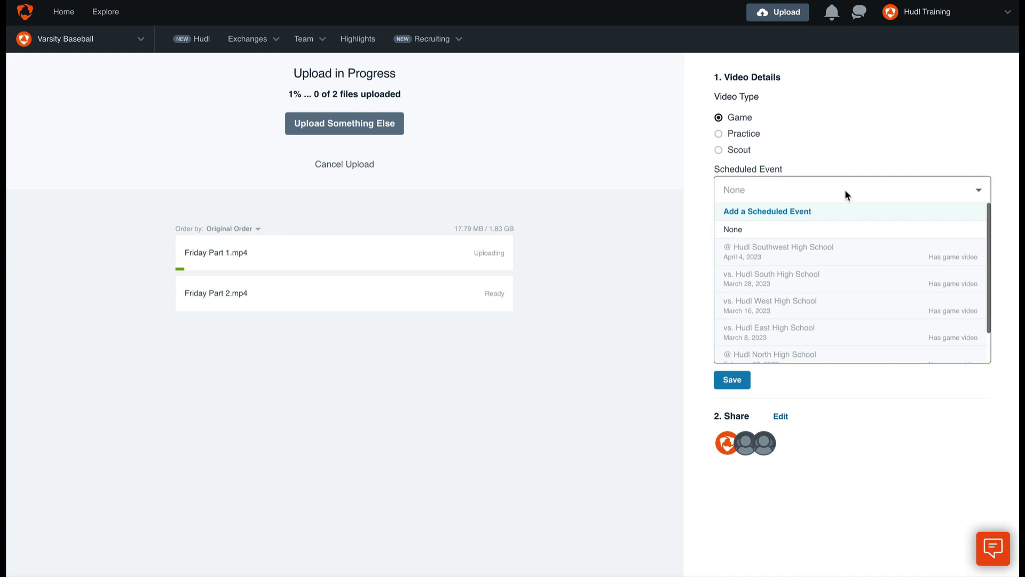
scroll(869, 302, down, 2)
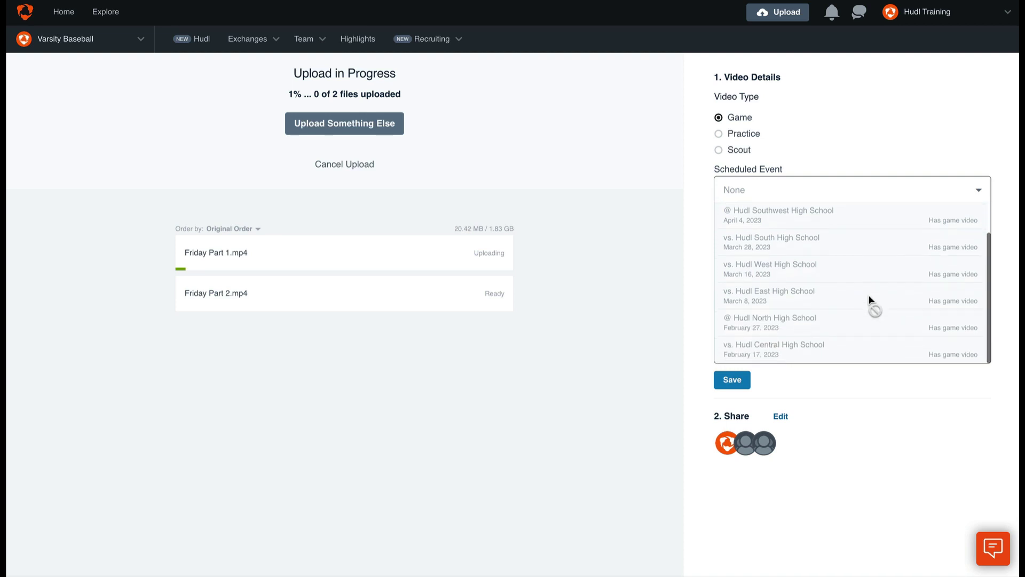
scroll(869, 301, up, 1)
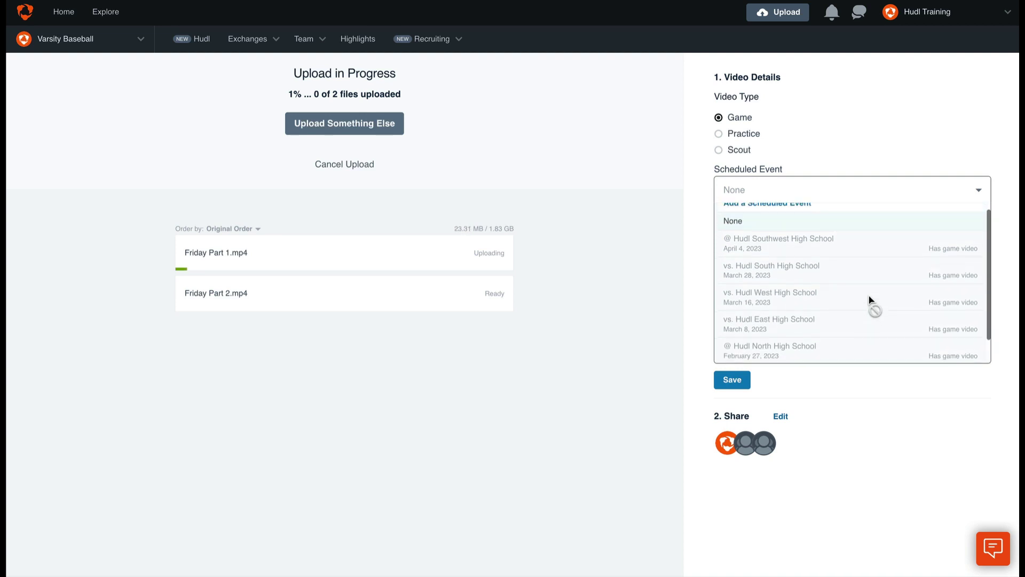
click(741, 151)
click(806, 192)
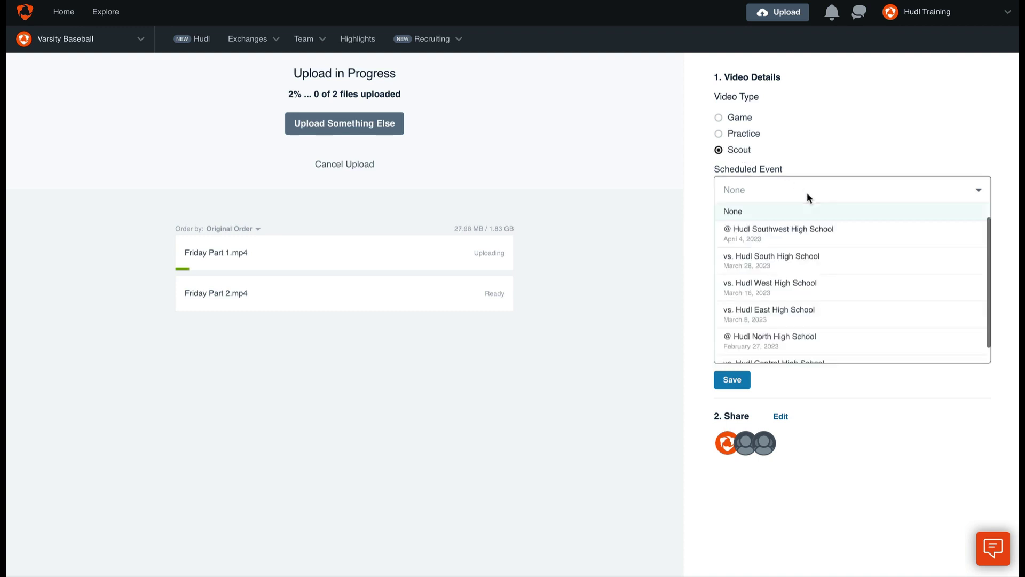
click(812, 230)
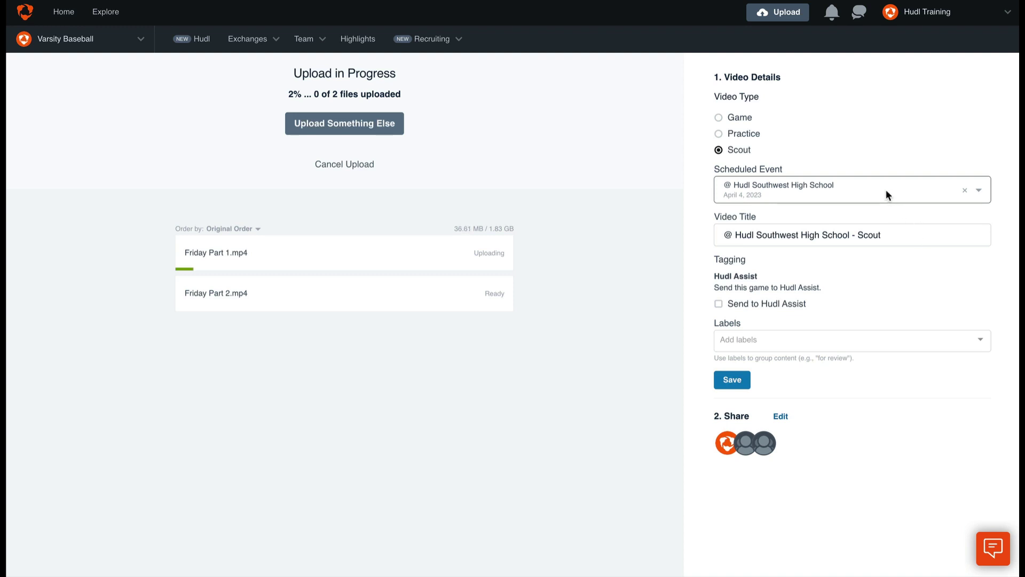
click(797, 305)
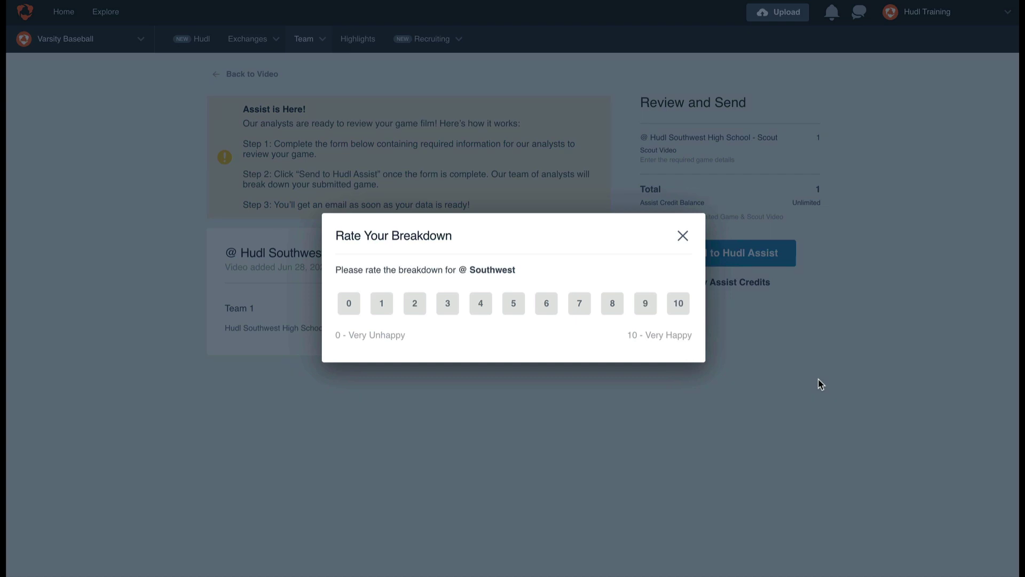
Step: Dismiss the rating prompt and set Hudl- Hudl West as Team 2, batting first
click(683, 235)
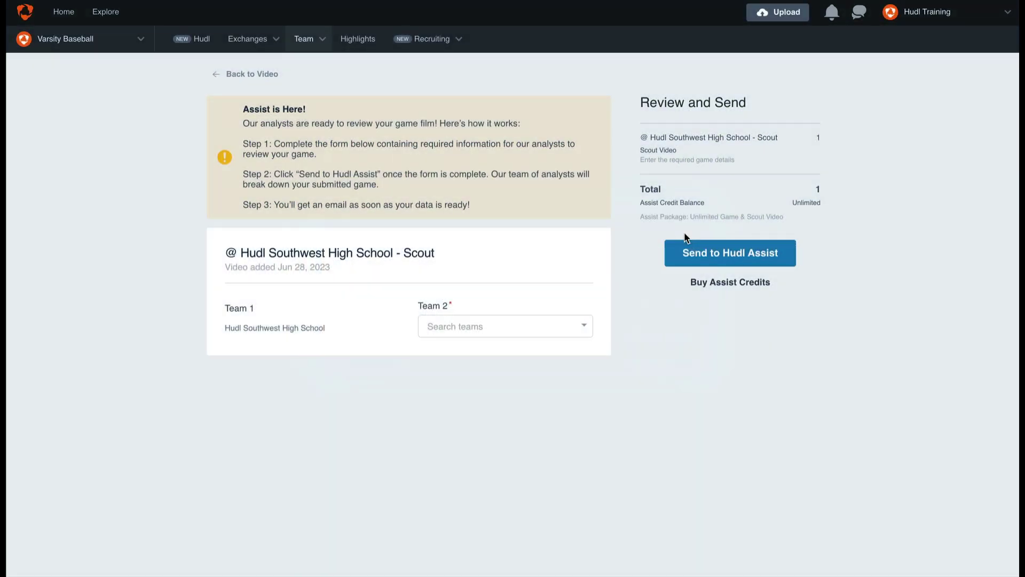
click(546, 331)
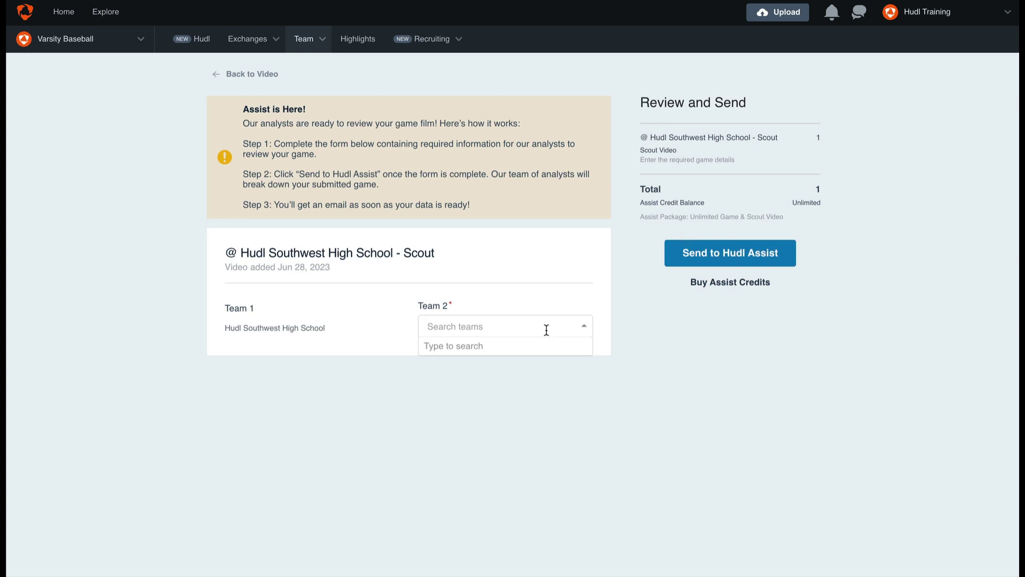
text(Hudl North)
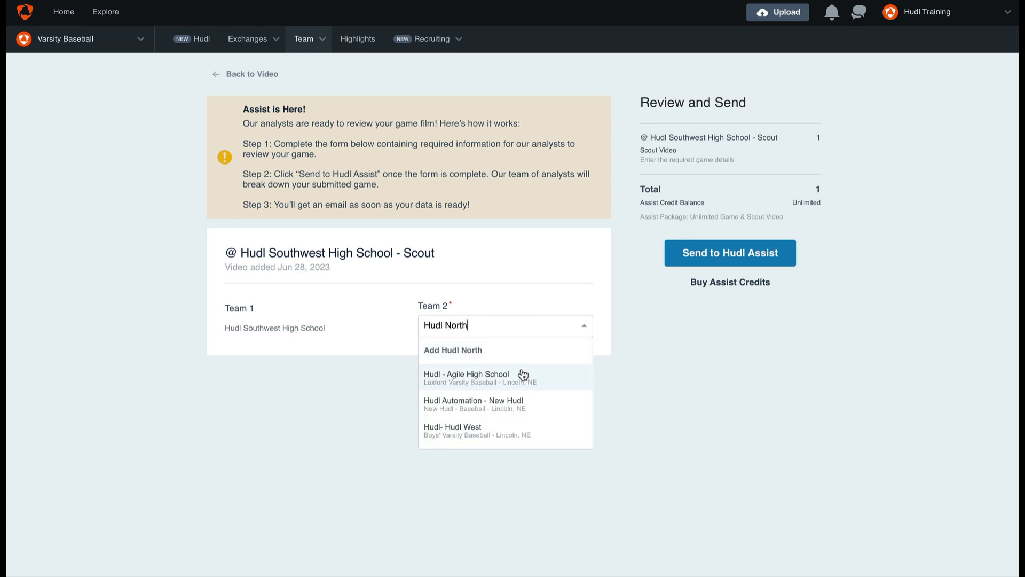
click(521, 429)
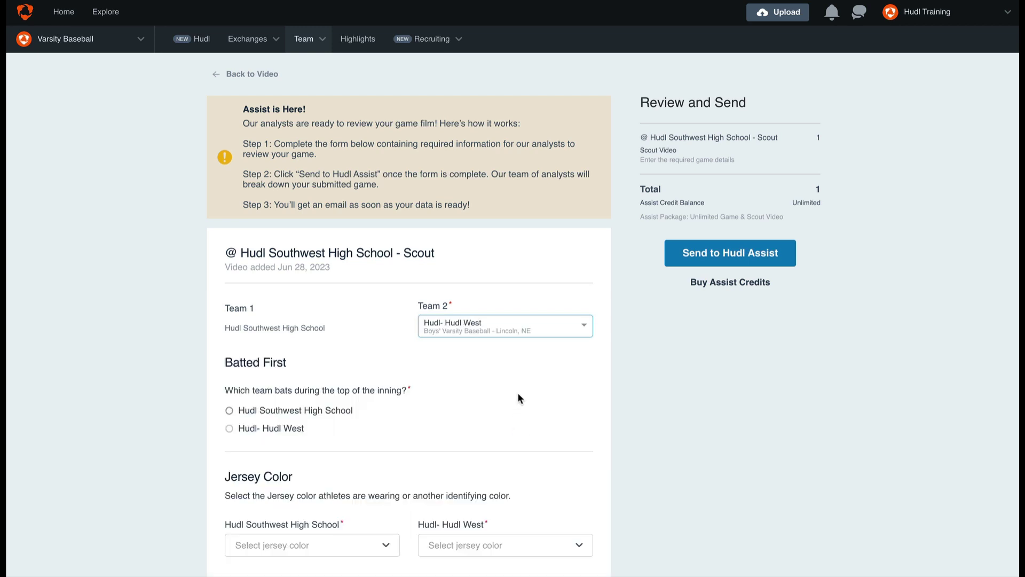
scroll(518, 395, down, 3)
scroll(519, 400, down, 2)
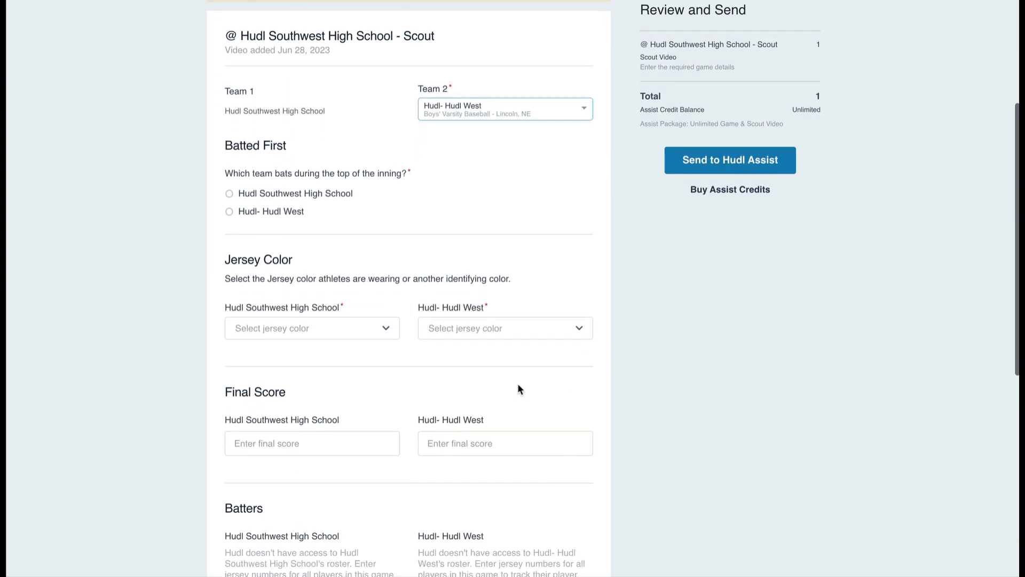
click(287, 205)
Step: Set jersey colours to Black for Southwest and White for Hudl West
scroll(370, 213, down, 2)
click(372, 218)
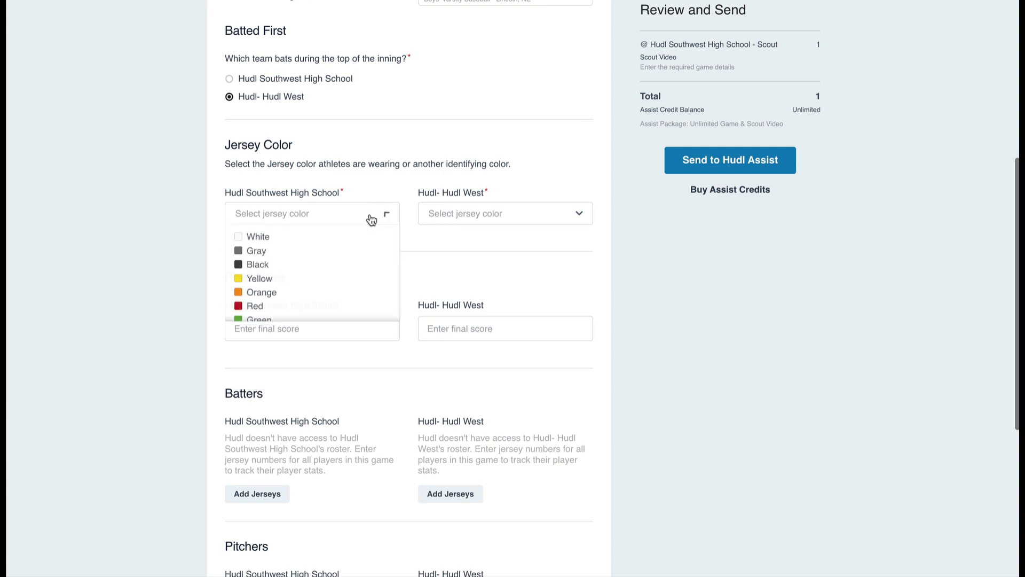
click(315, 264)
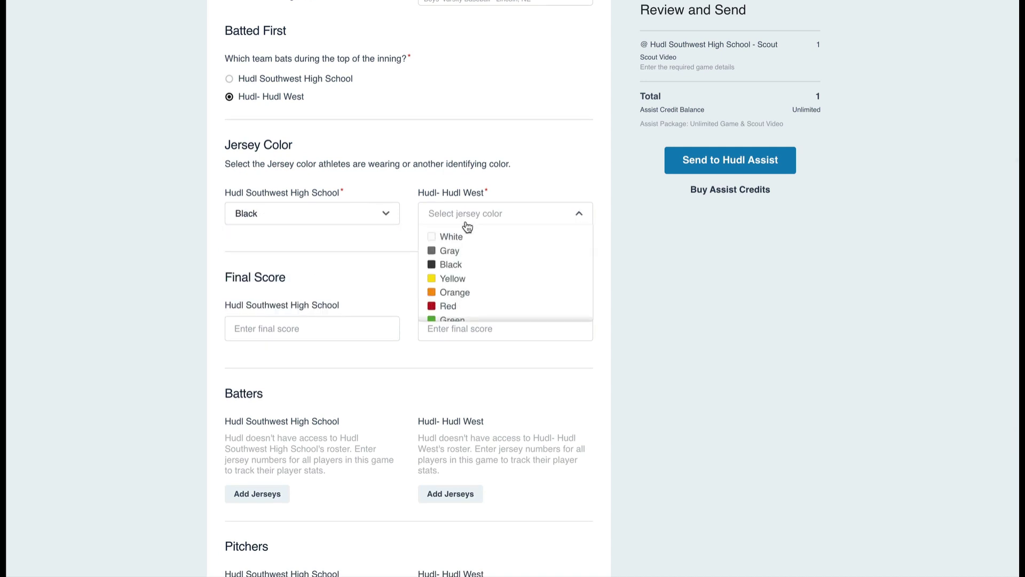
click(466, 237)
scroll(463, 235, down, 3)
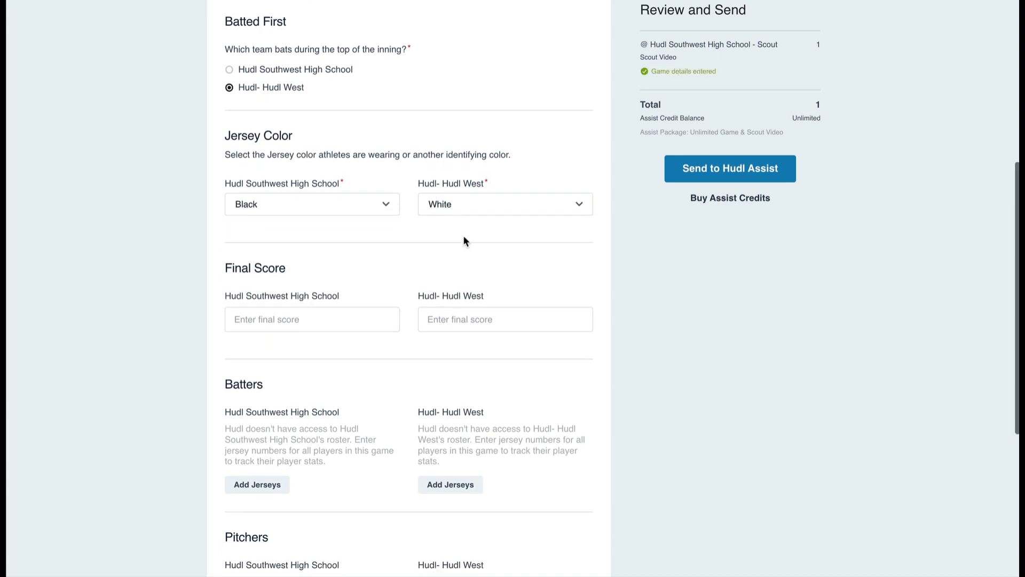
scroll(463, 235, down, 2)
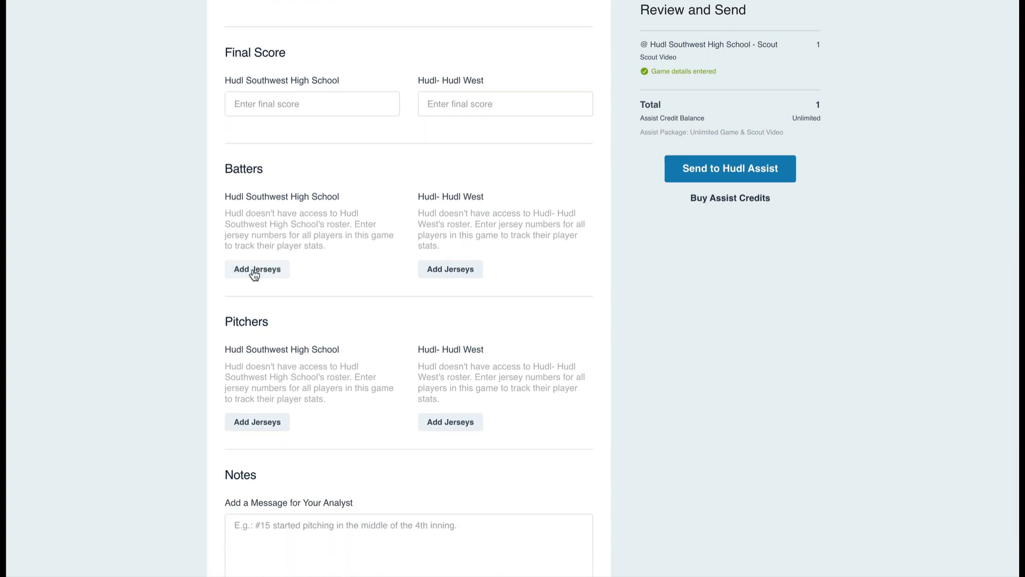
scroll(254, 272, down, 2)
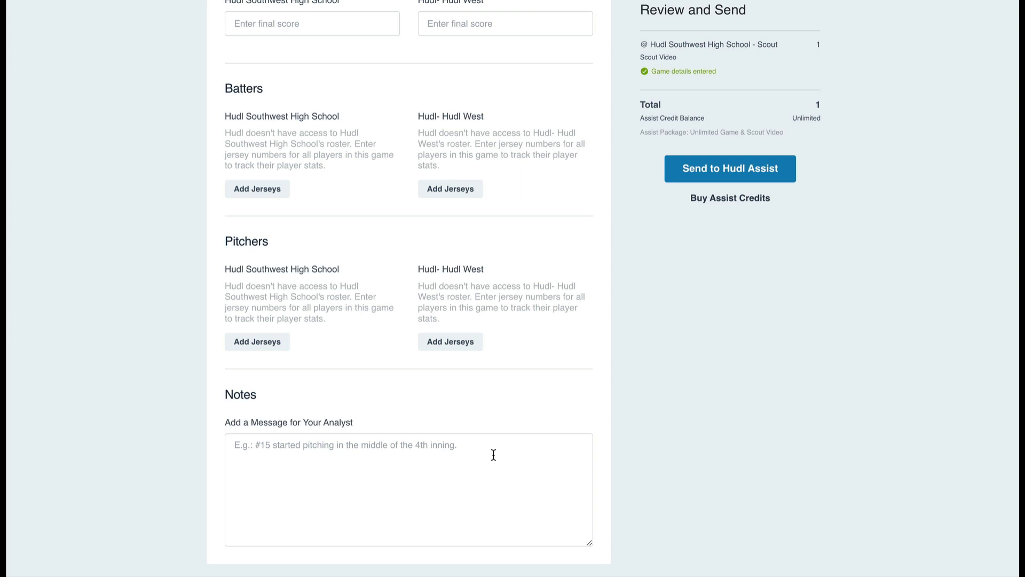
scroll(494, 455, up, 10)
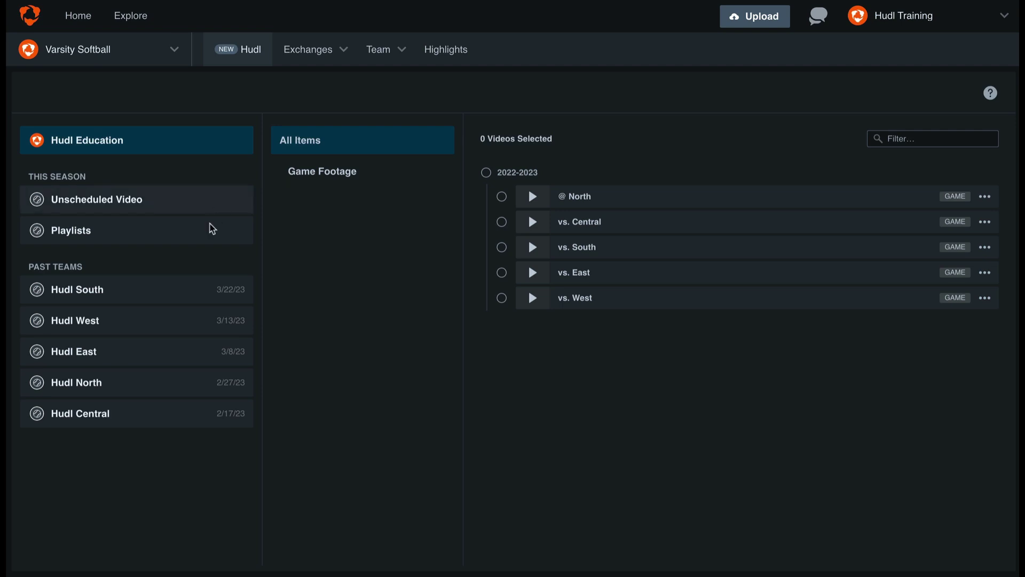
Step: Check the @ North, vs. Central and vs. South games in the Hudl Education library
click(197, 288)
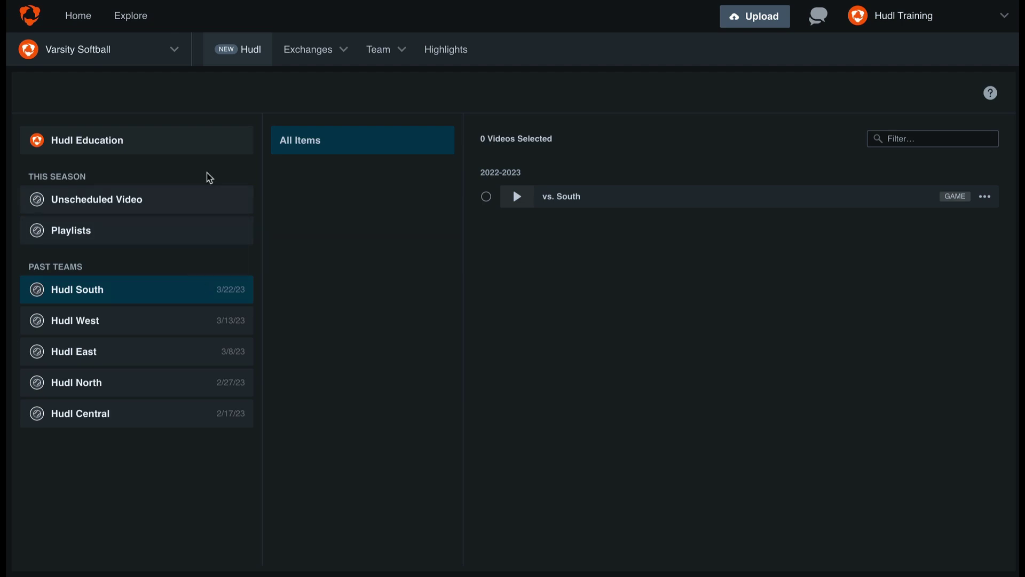
click(208, 153)
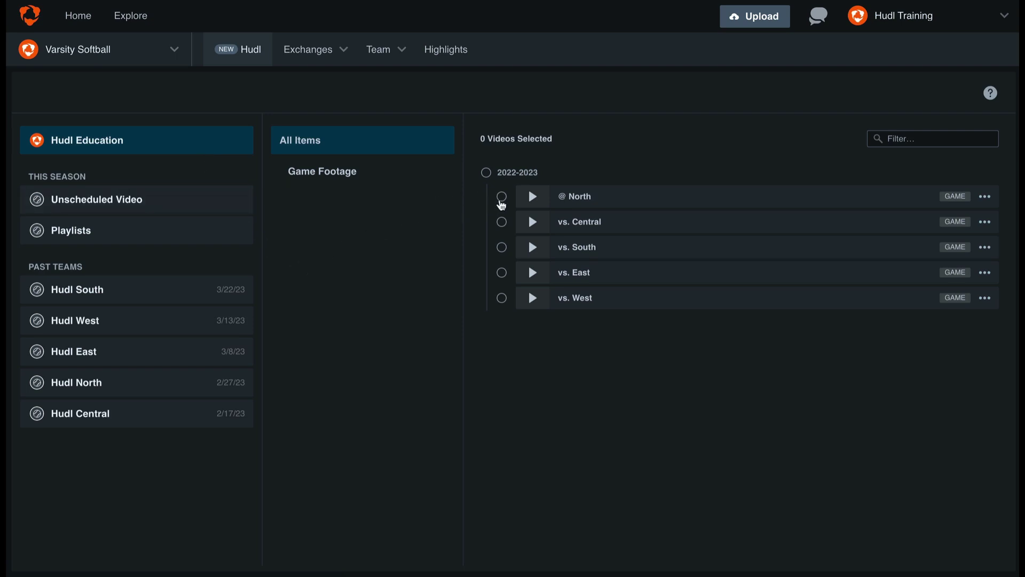
click(502, 197)
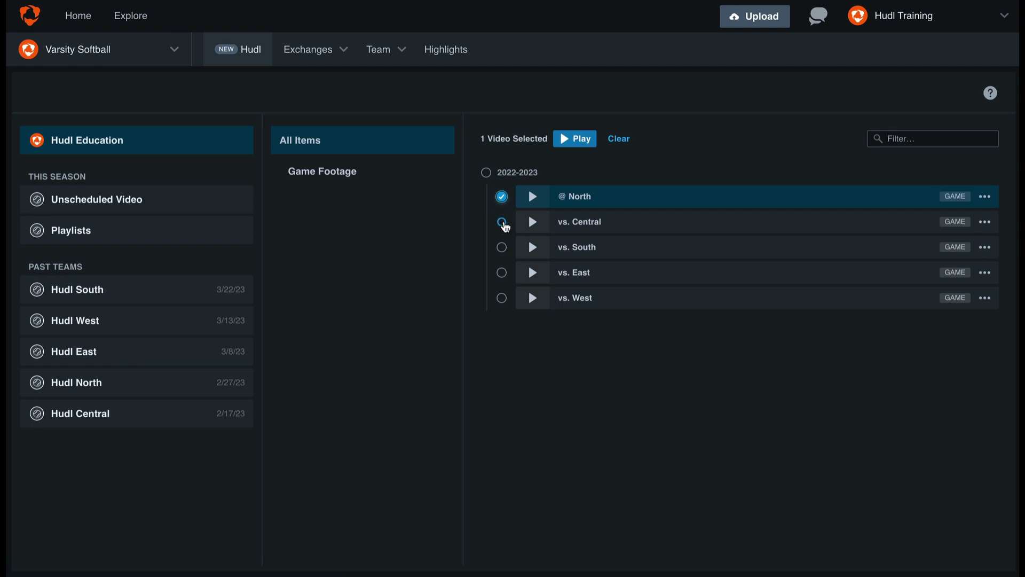
click(502, 222)
click(501, 248)
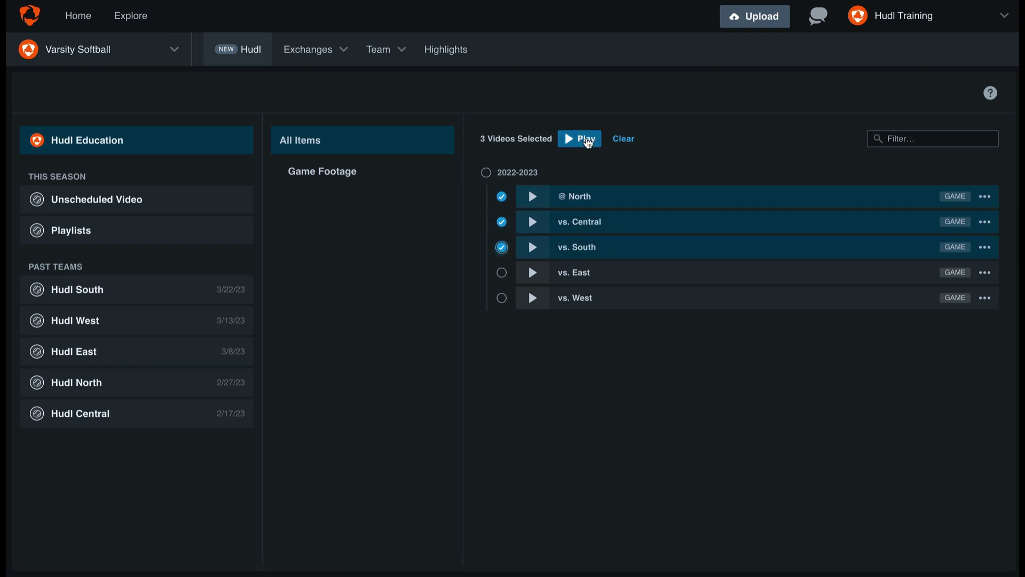
Step: Play the three selected games and move the Tendencies panel to the right
click(587, 139)
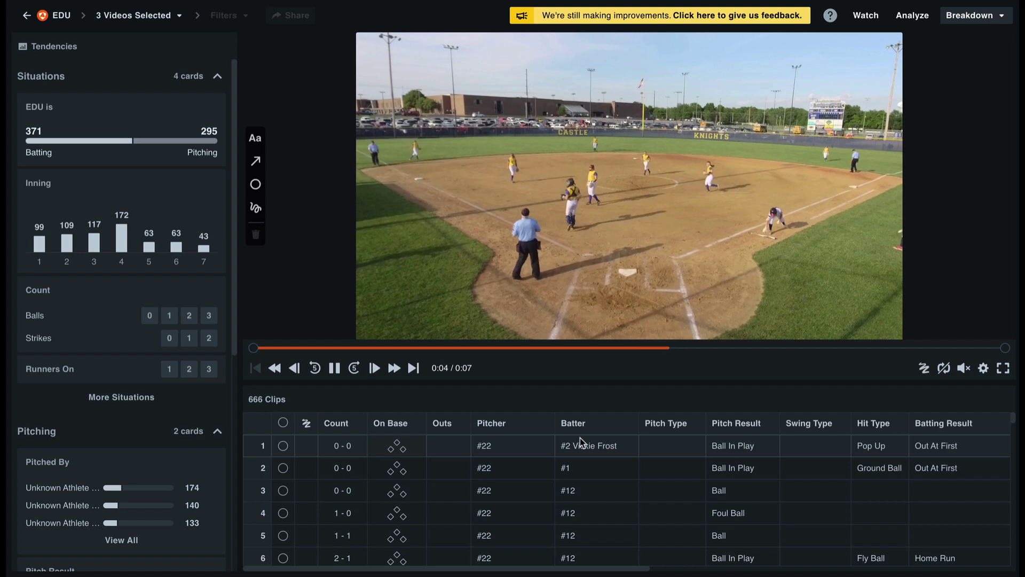
key(space)
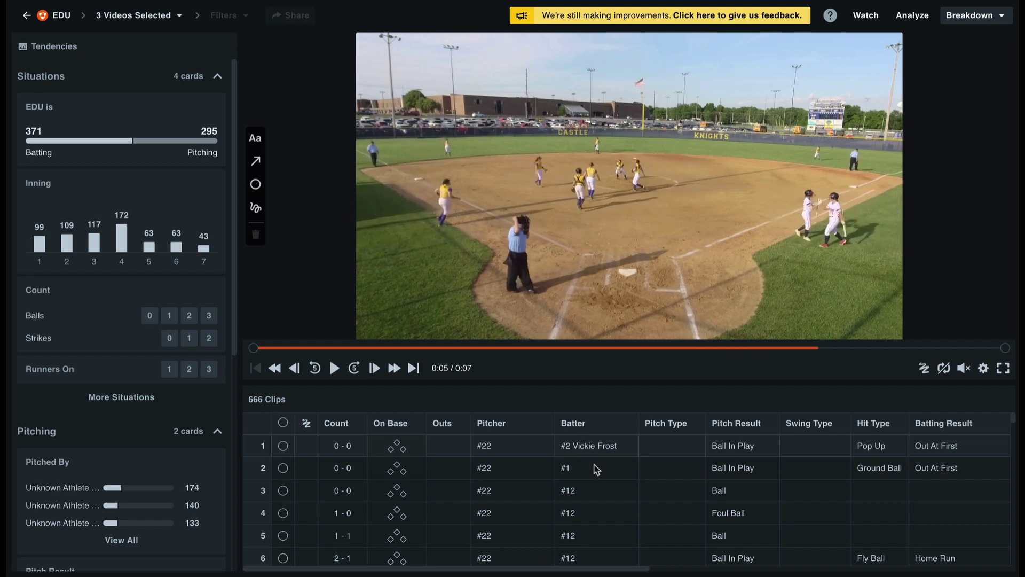
mouse_move(100, 258)
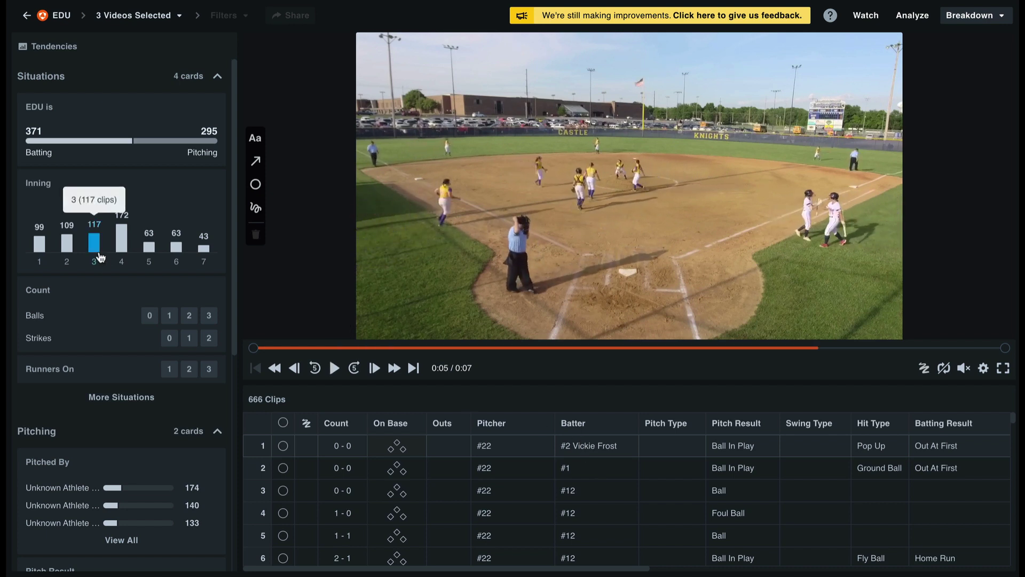
click(1002, 18)
click(957, 153)
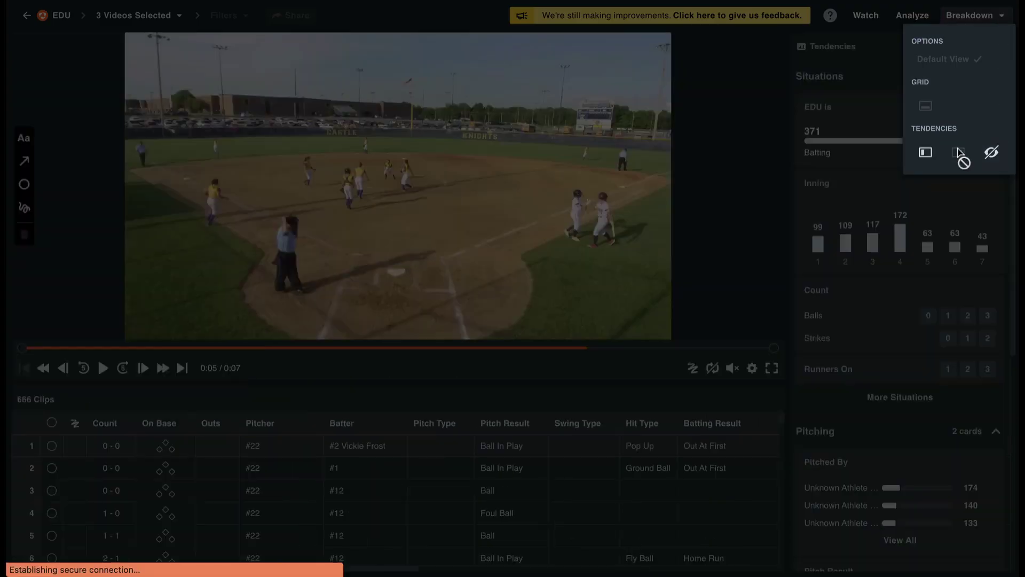
click(845, 93)
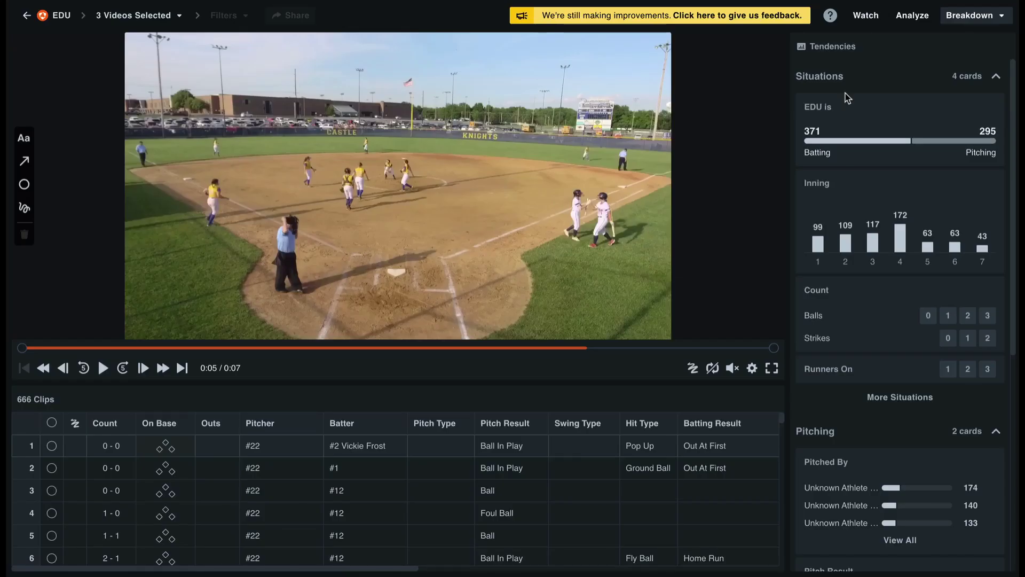
Step: Move tendencies right in the Analyze layout, try Watch mode, then return to Breakdown
click(913, 16)
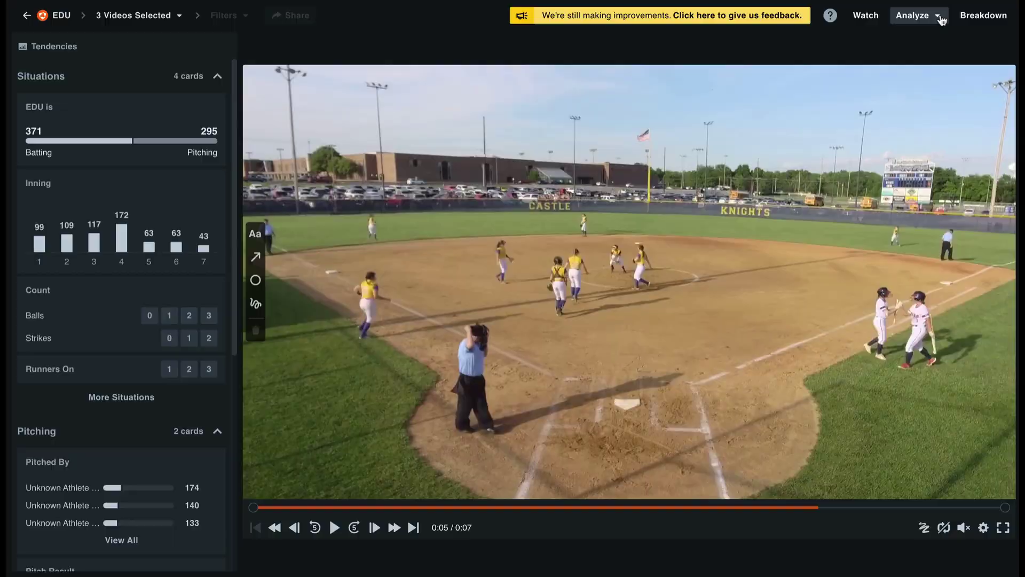
click(938, 17)
click(895, 111)
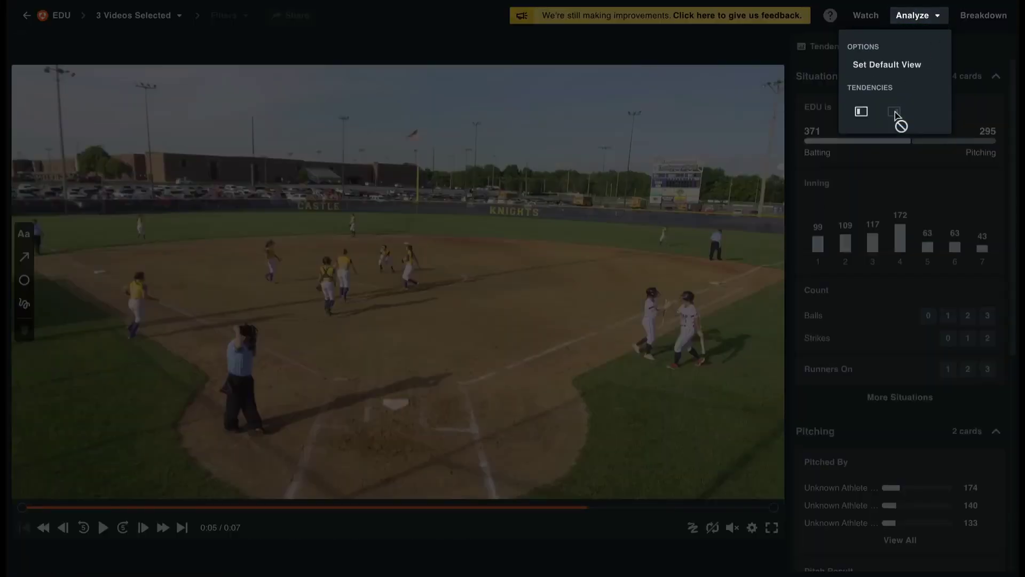
click(739, 193)
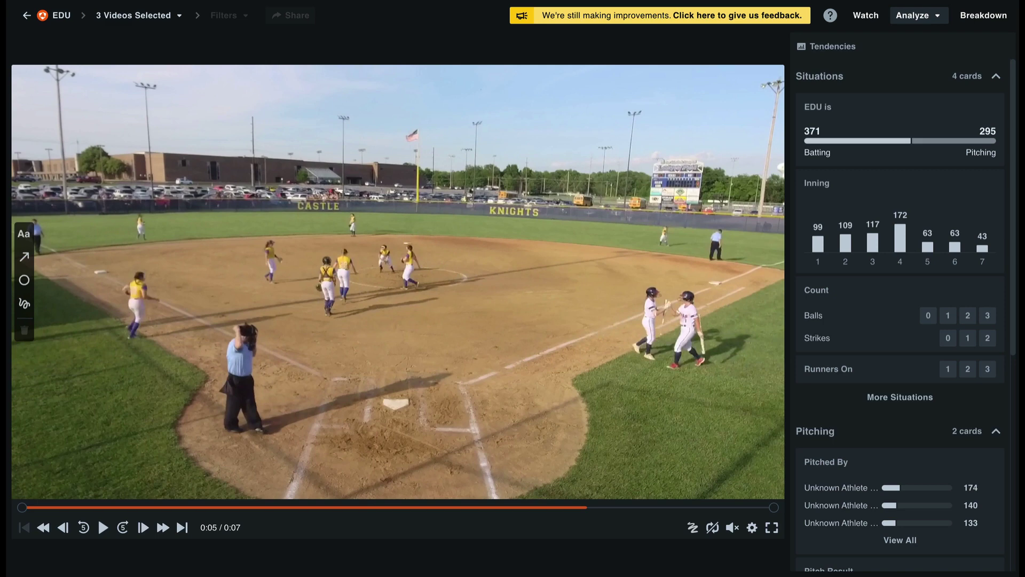
click(869, 16)
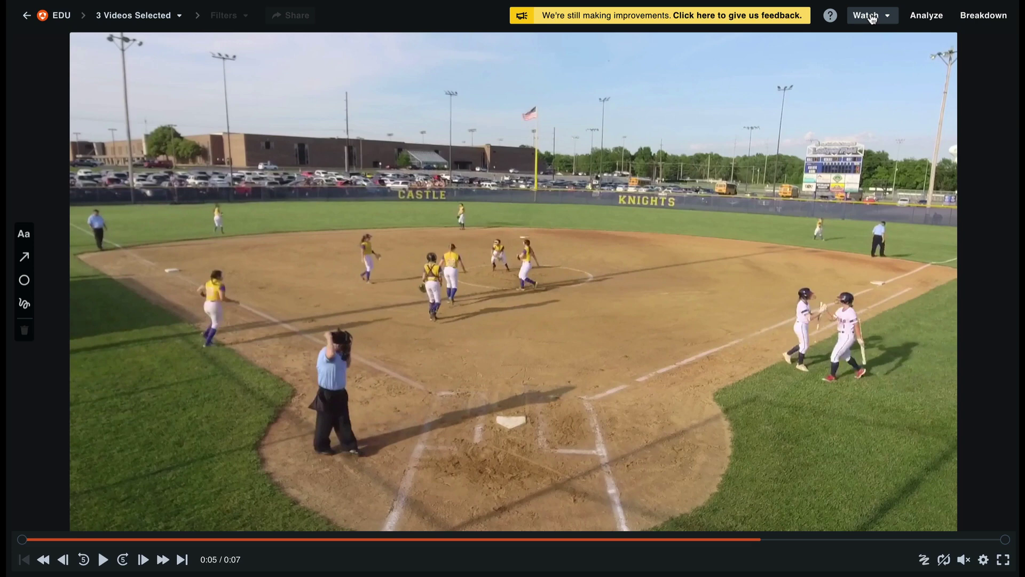
click(973, 19)
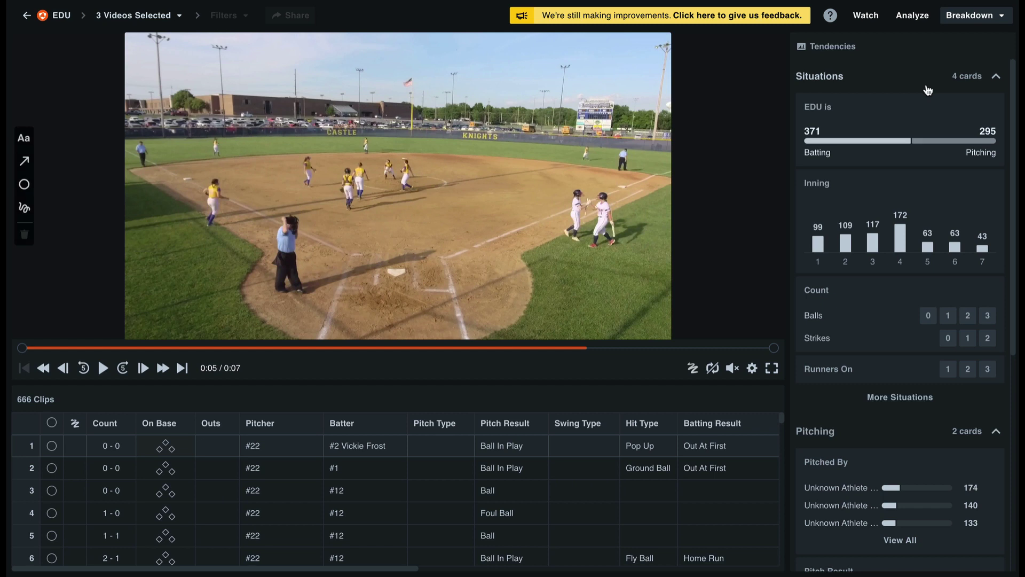
Step: Filter tendencies to Batting, 0 balls, 0 strikes and the #2 batter, leaving 7 clips
mouse_move(870, 143)
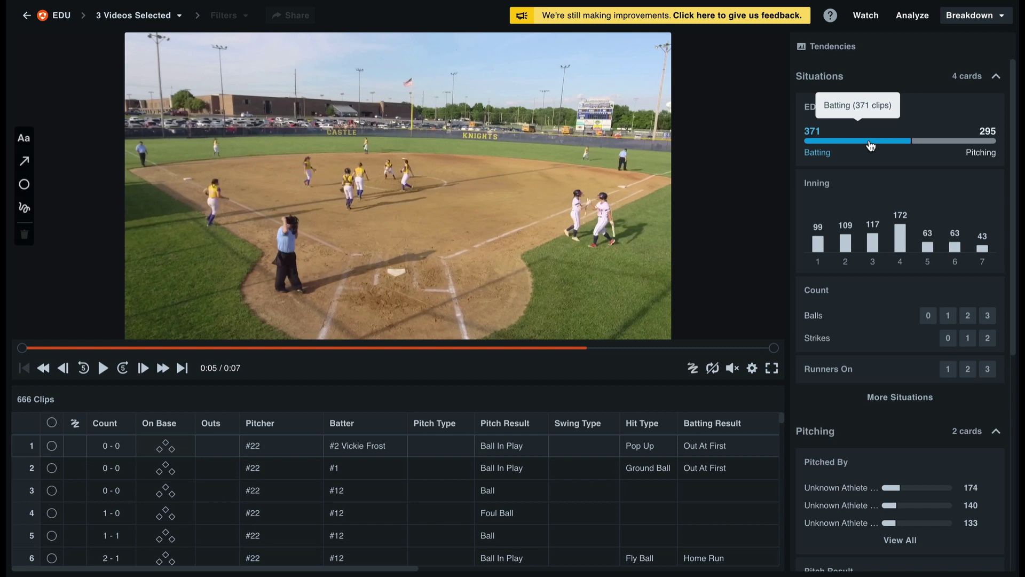
click(870, 143)
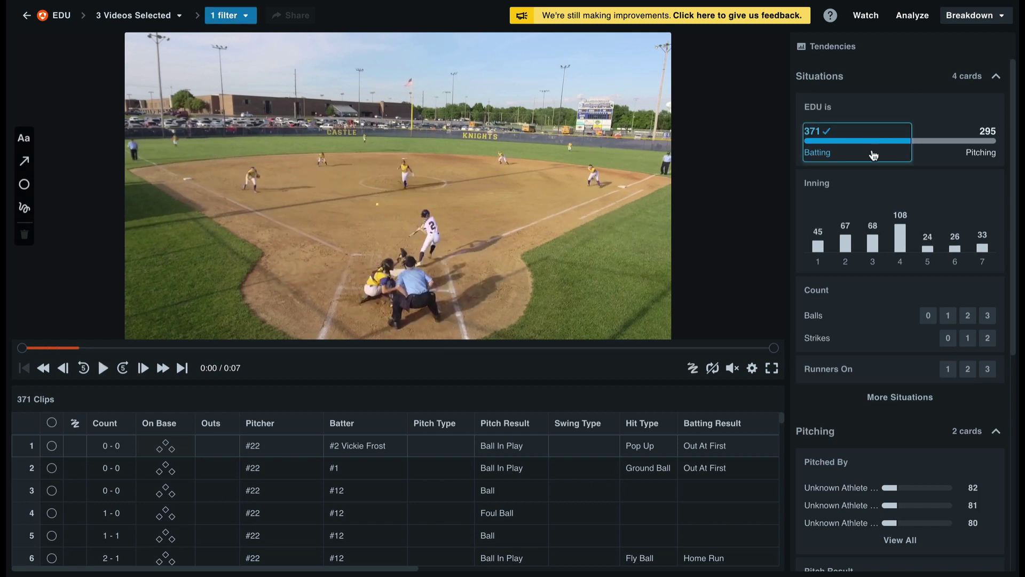
click(929, 316)
click(949, 339)
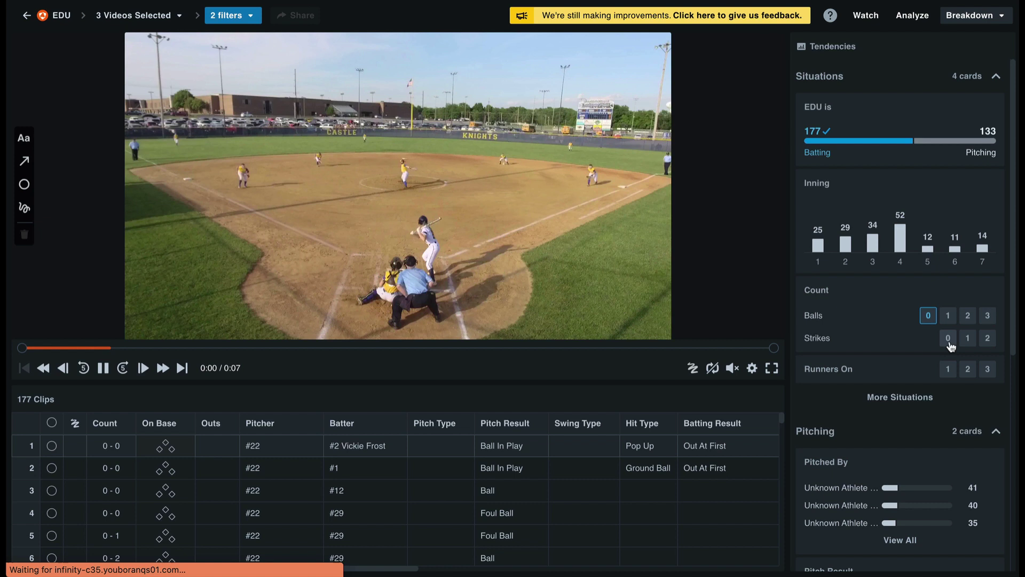
key(space)
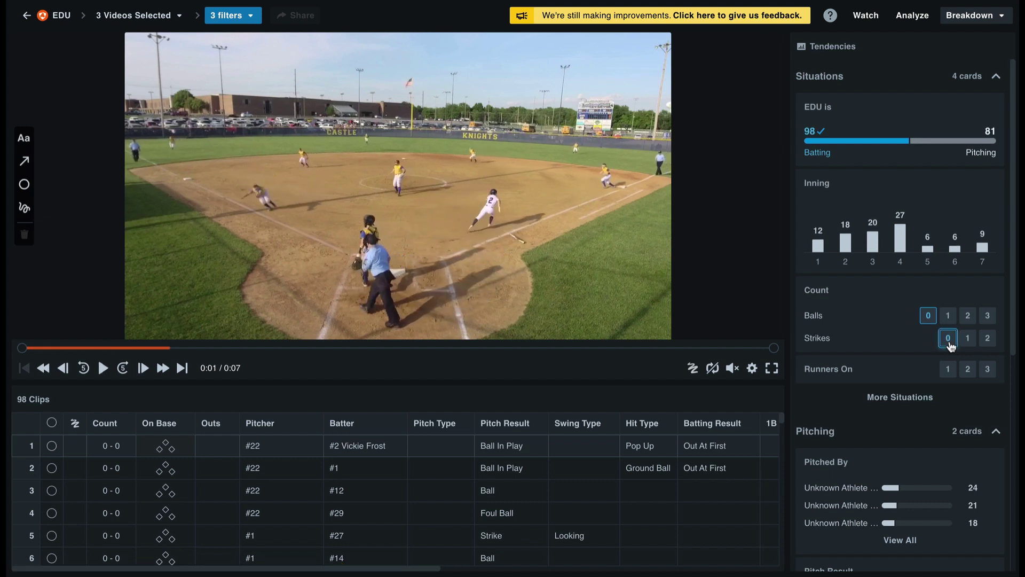
scroll(931, 381, down, 6)
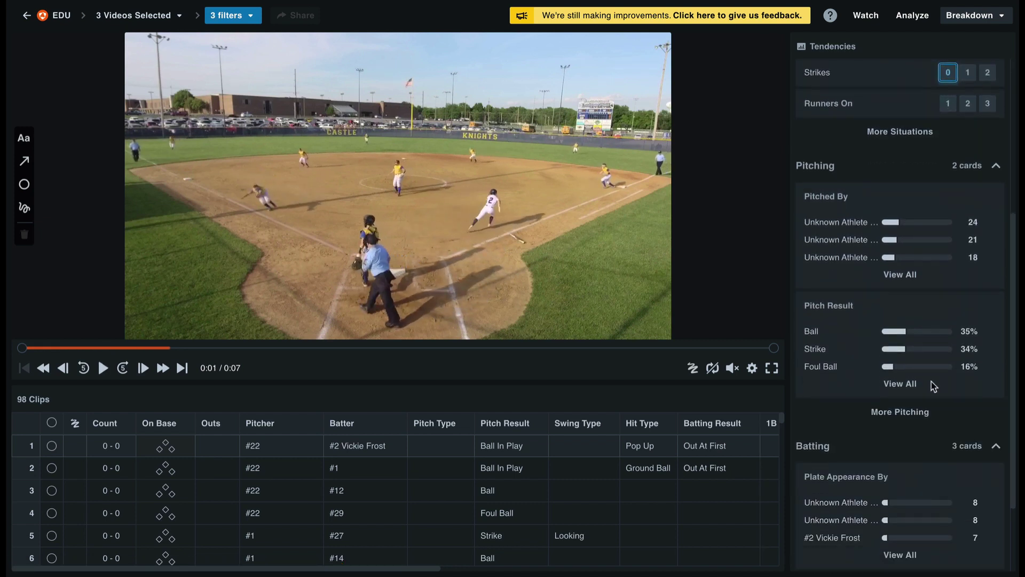
scroll(931, 382, down, 1)
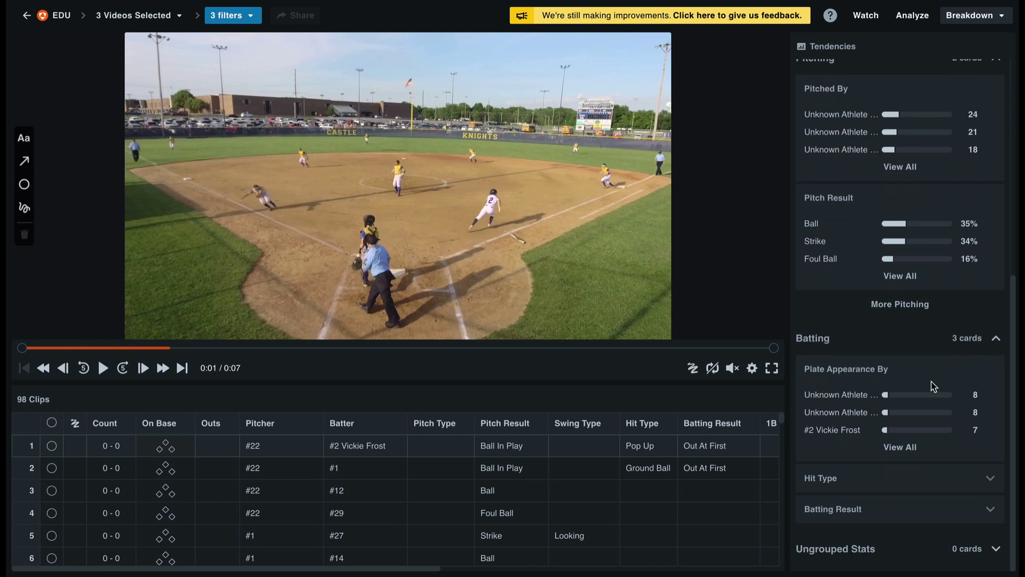
click(886, 431)
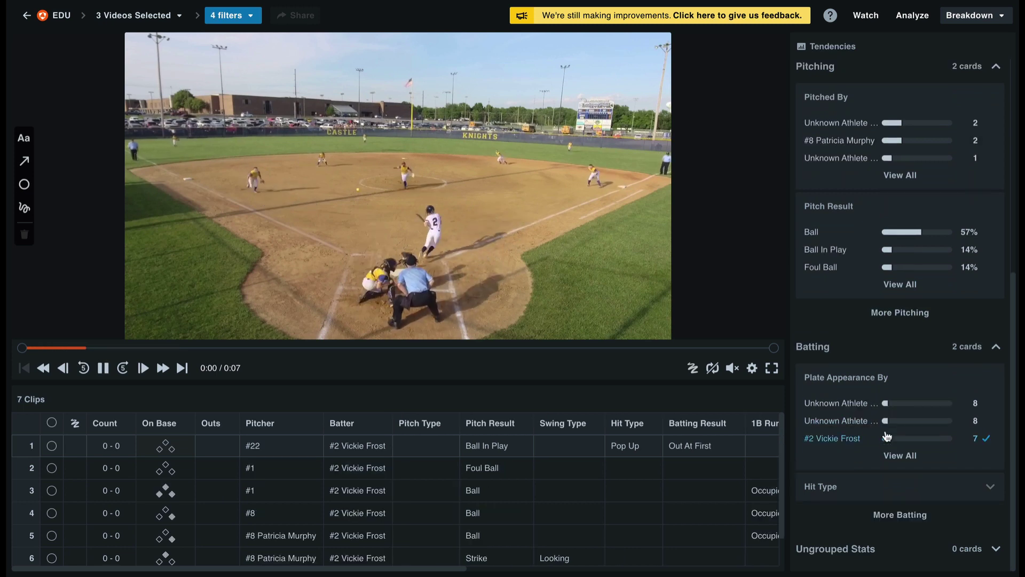
scroll(858, 363, up, 3)
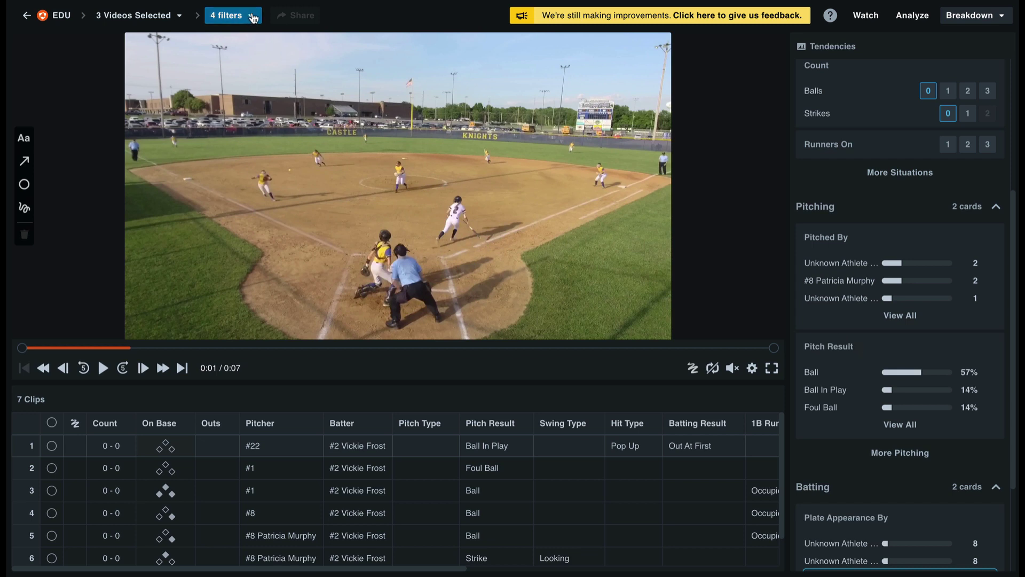
Step: Save the four active filters as a saved filter named '0-0 Count #2'
click(256, 21)
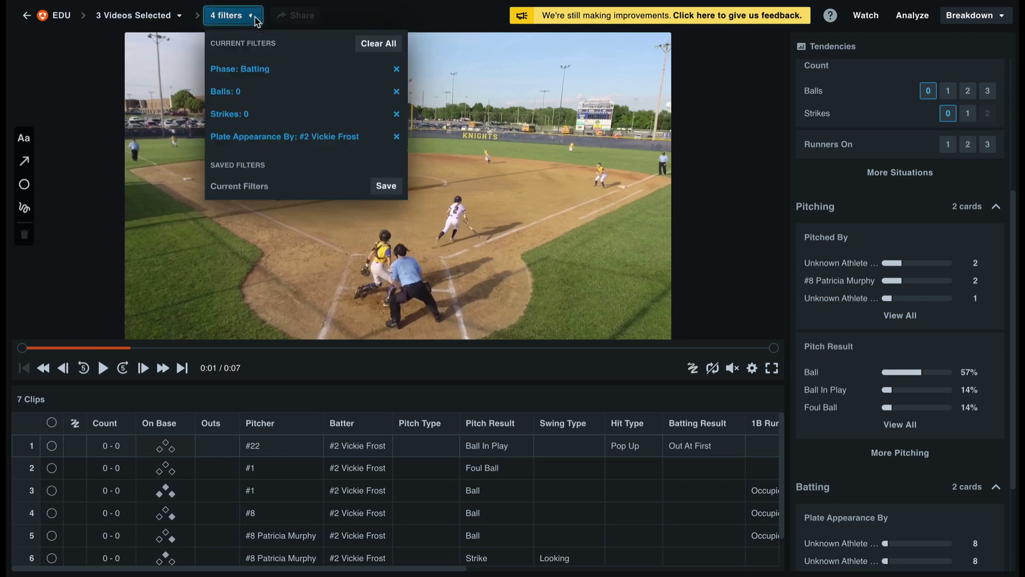
click(396, 191)
text(0-)
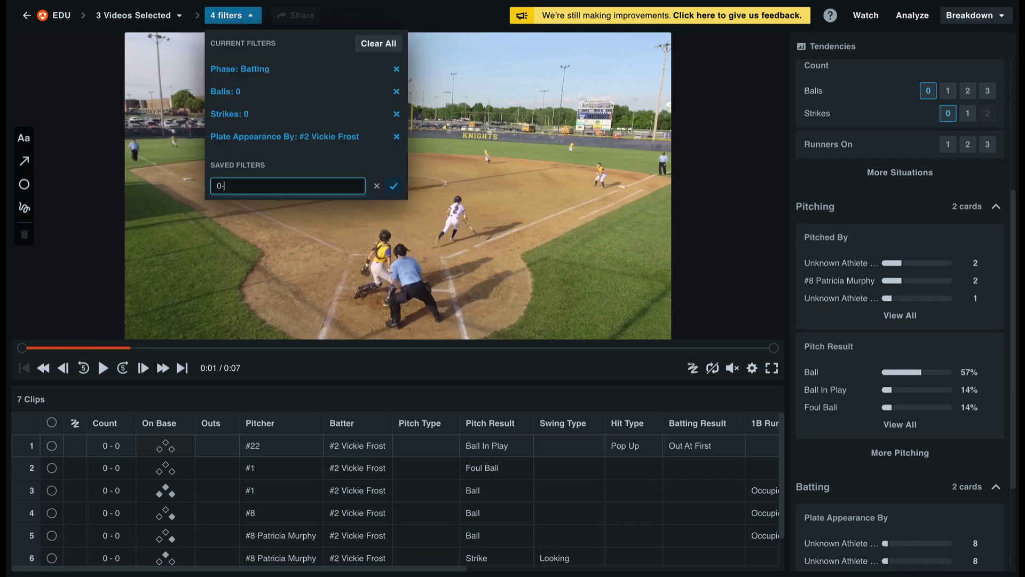
text(0 Count #2)
click(394, 187)
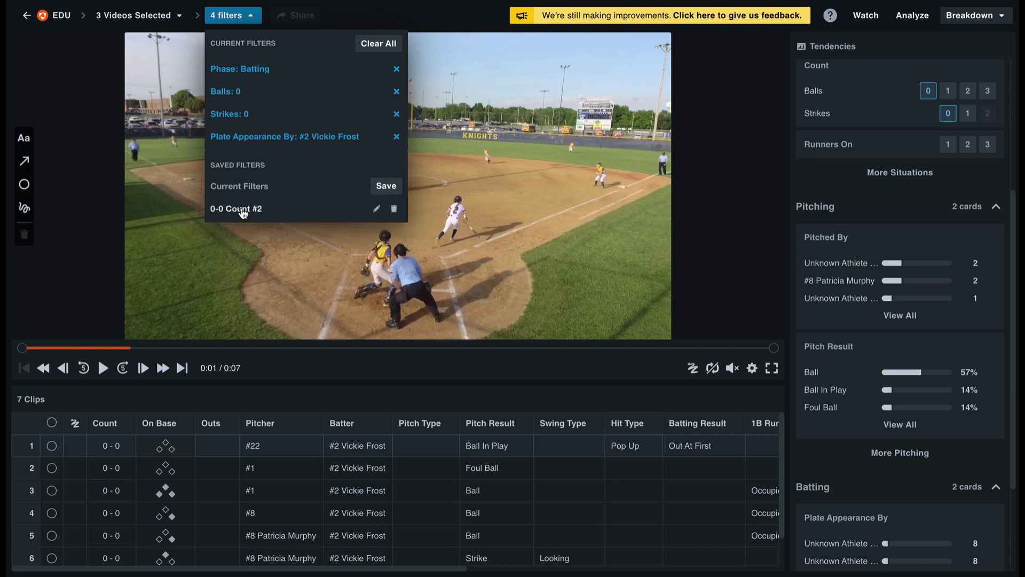
click(243, 211)
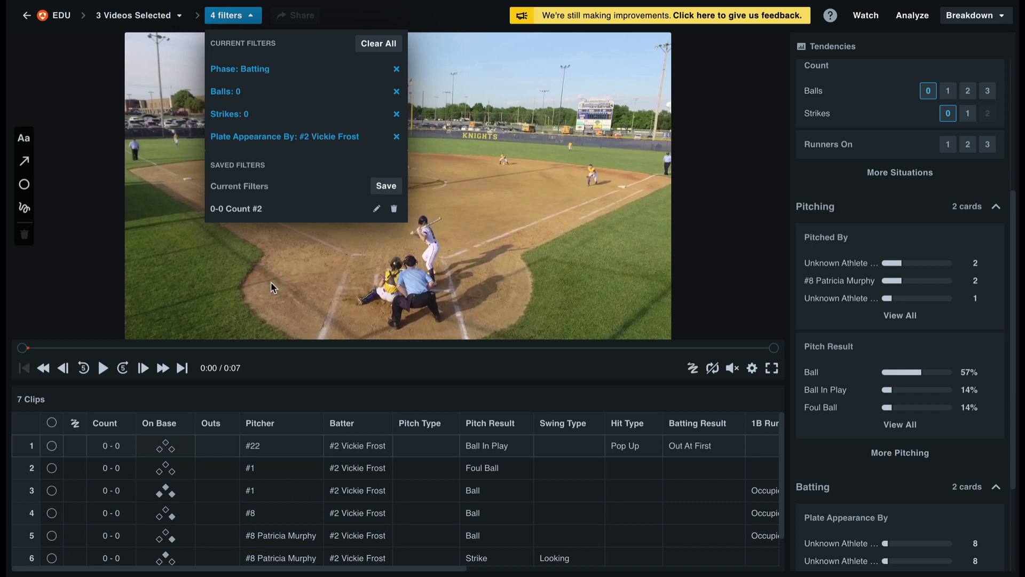
Step: Clear all filters, then reapply the saved '0-0 Count #2' filter to get 7 clips
click(376, 44)
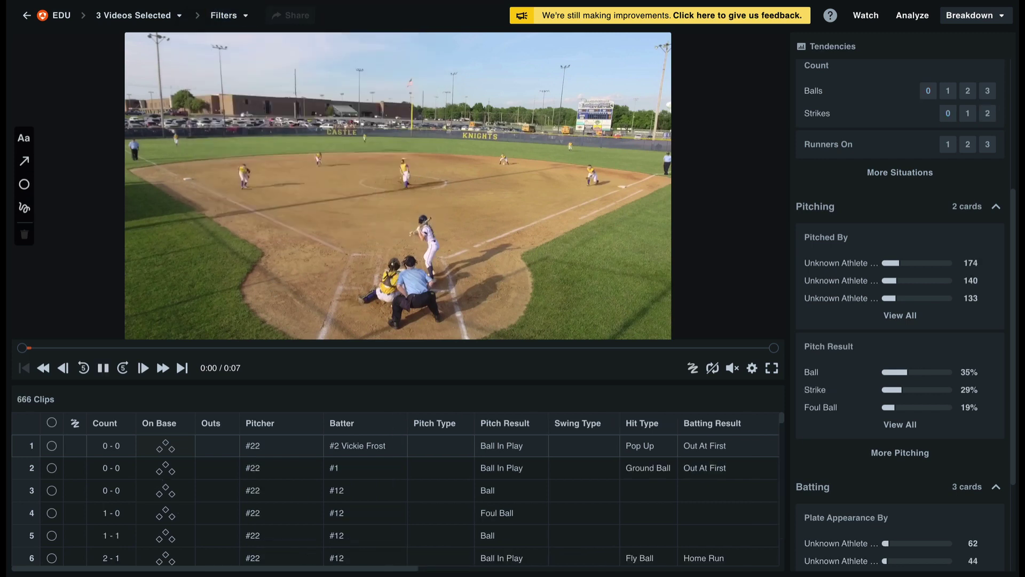
key(space)
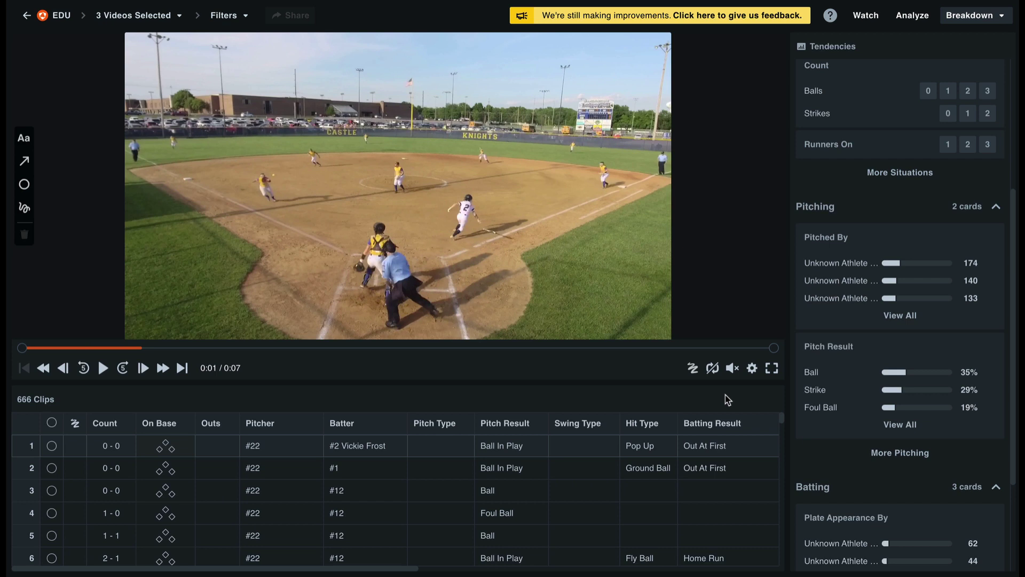
click(233, 16)
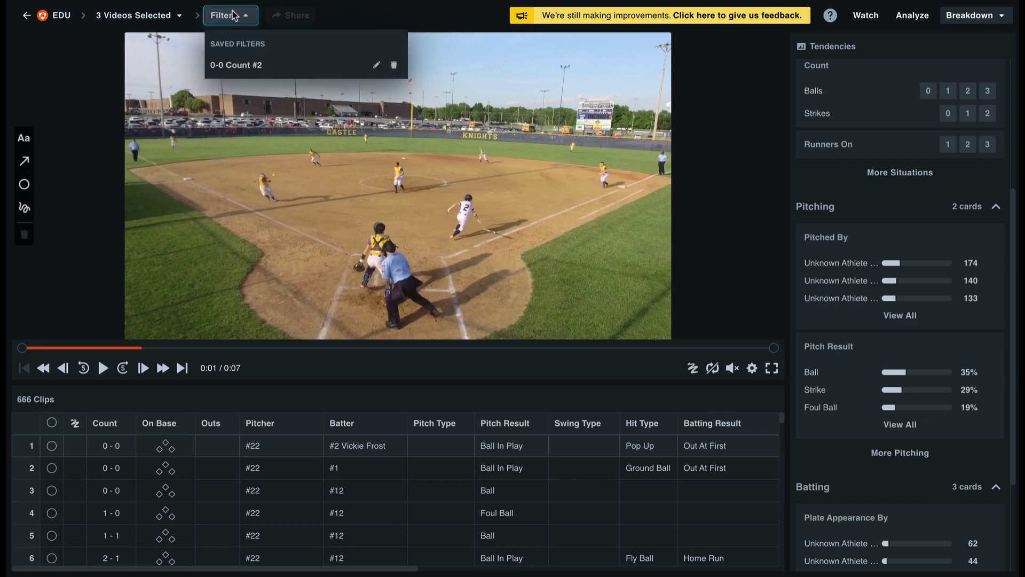
click(246, 64)
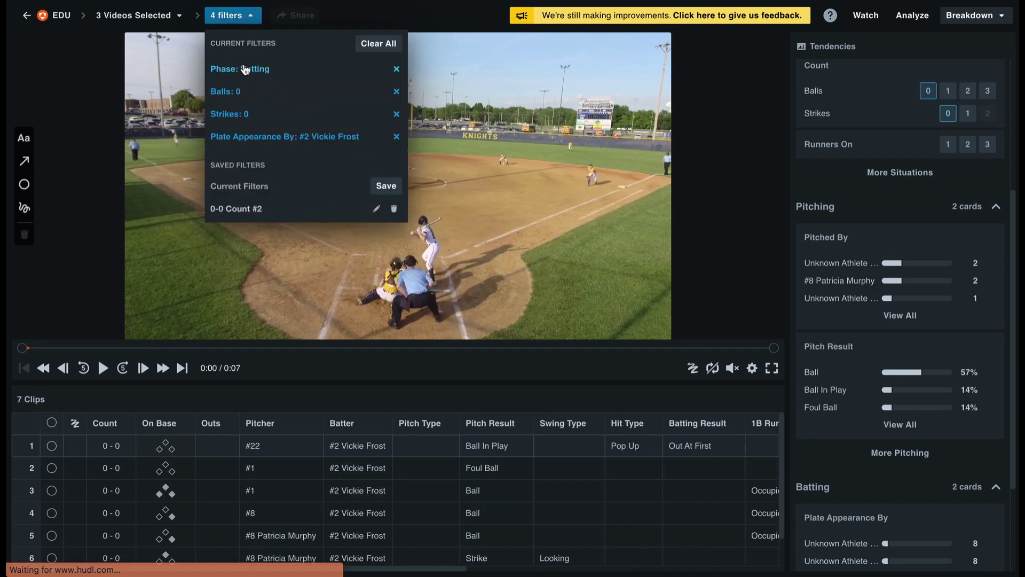
click(521, 202)
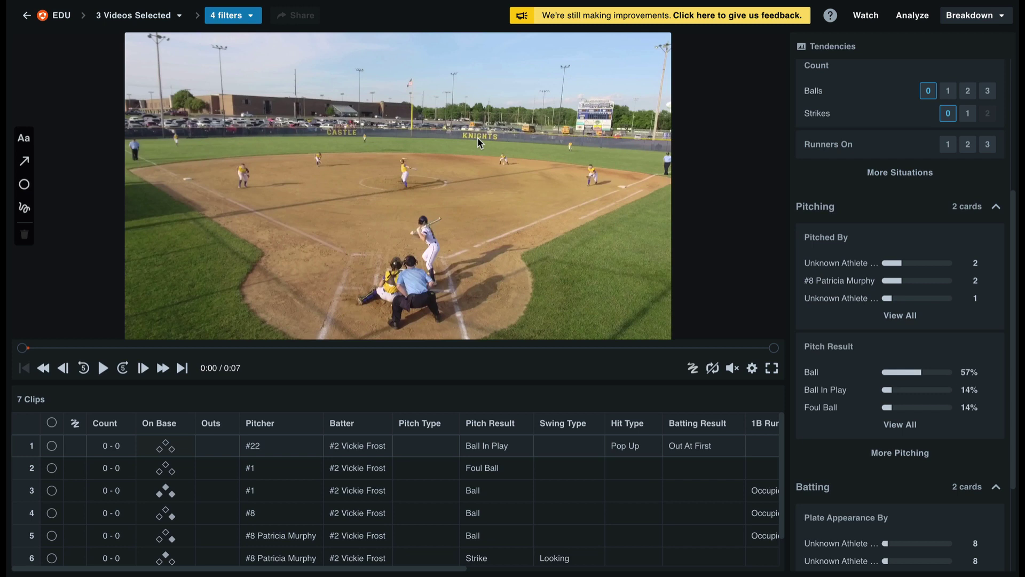
Step: Add all seven filtered clips to a new playlist named '0-0 Count #2'
click(52, 423)
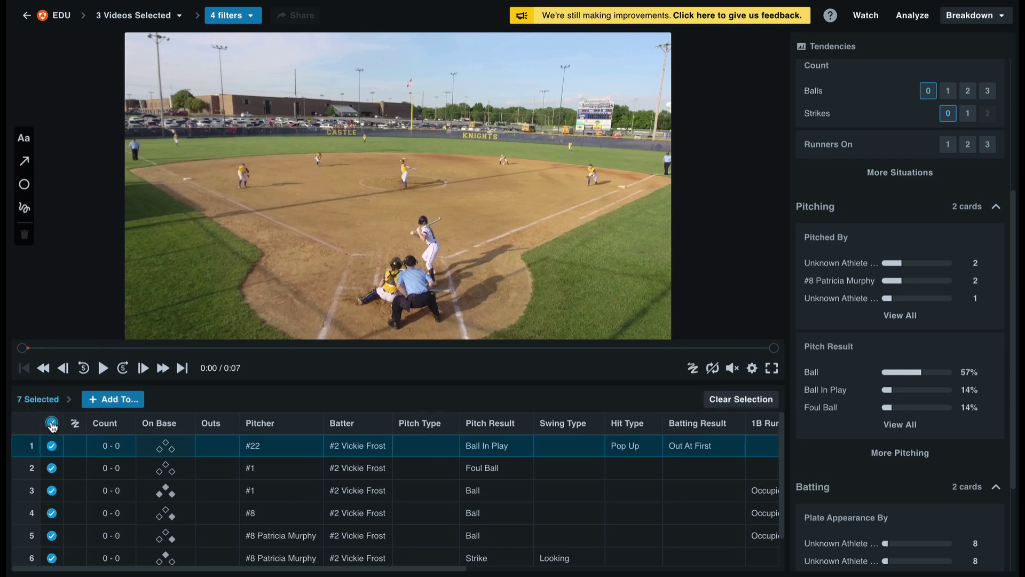
click(129, 401)
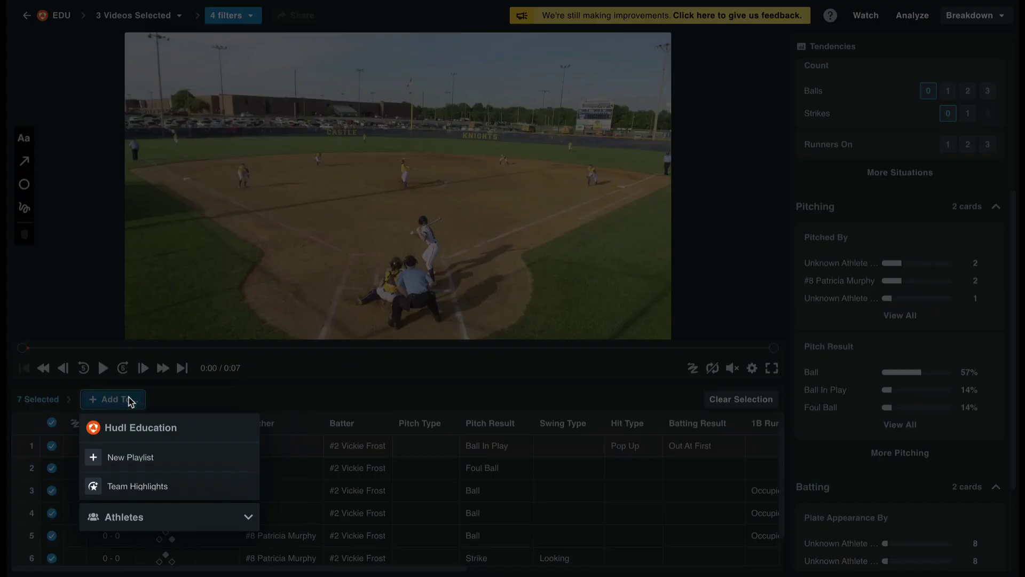
click(156, 456)
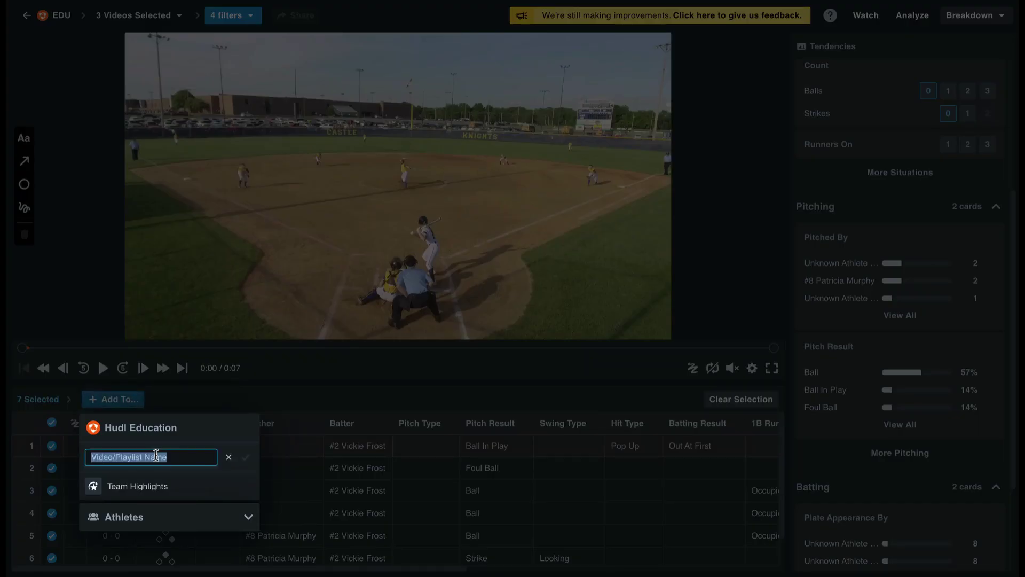
text(0-0 Count #2)
click(246, 458)
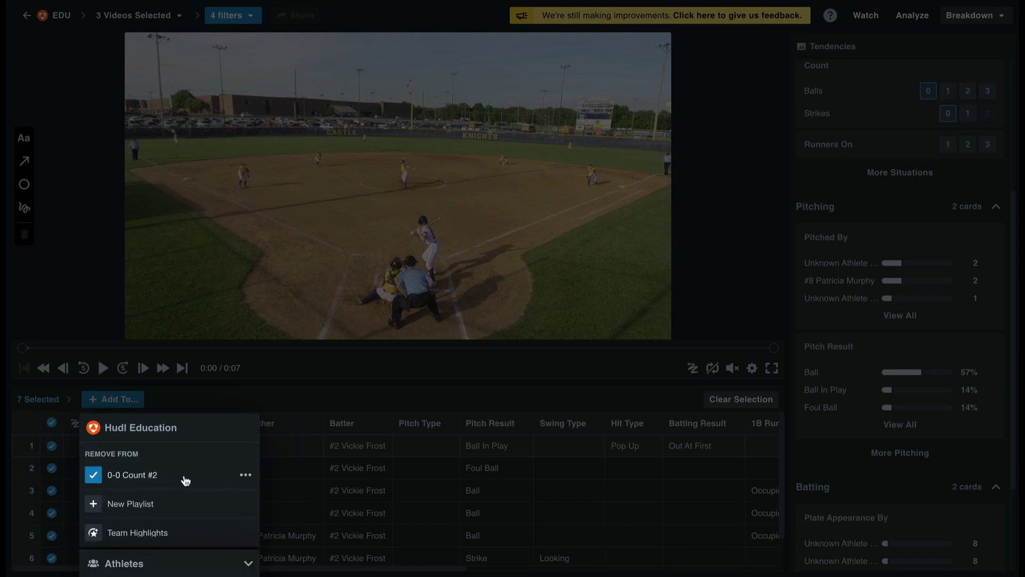
click(322, 402)
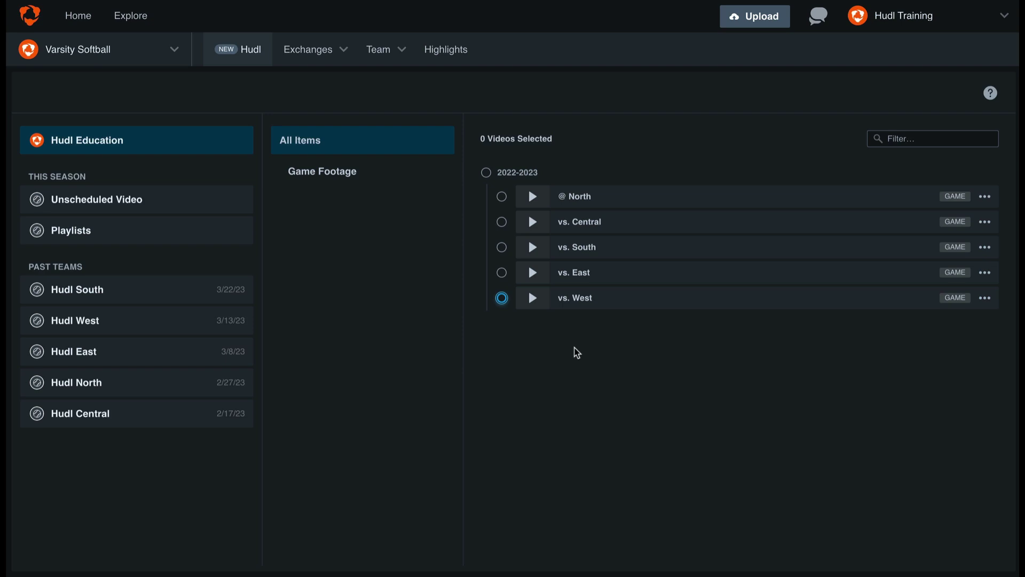
Step: Play the vs. West game to load its 246 clips in the breakdown view
click(533, 298)
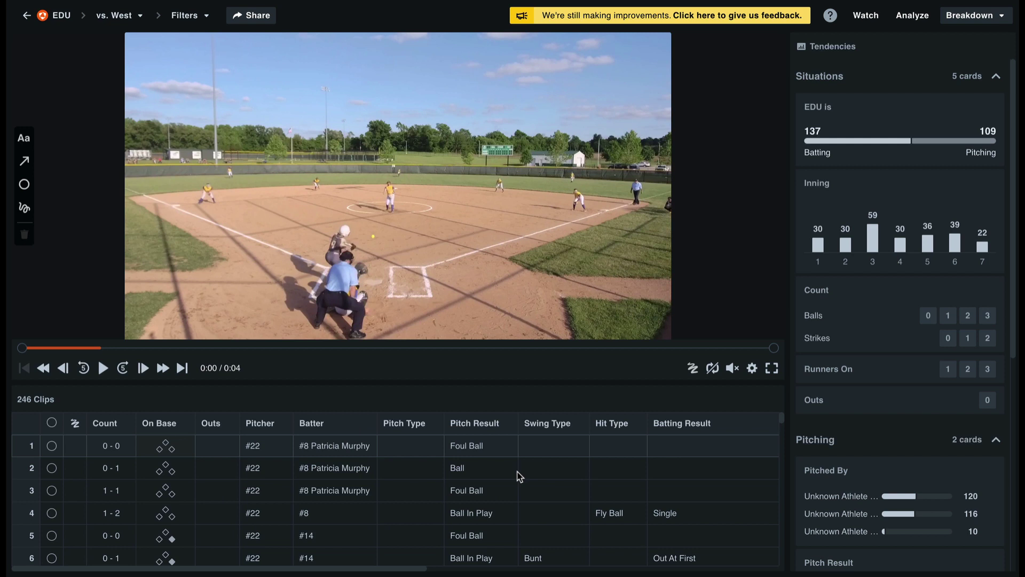
Step: Tag clip 4's batter as player #8
double_click(342, 511)
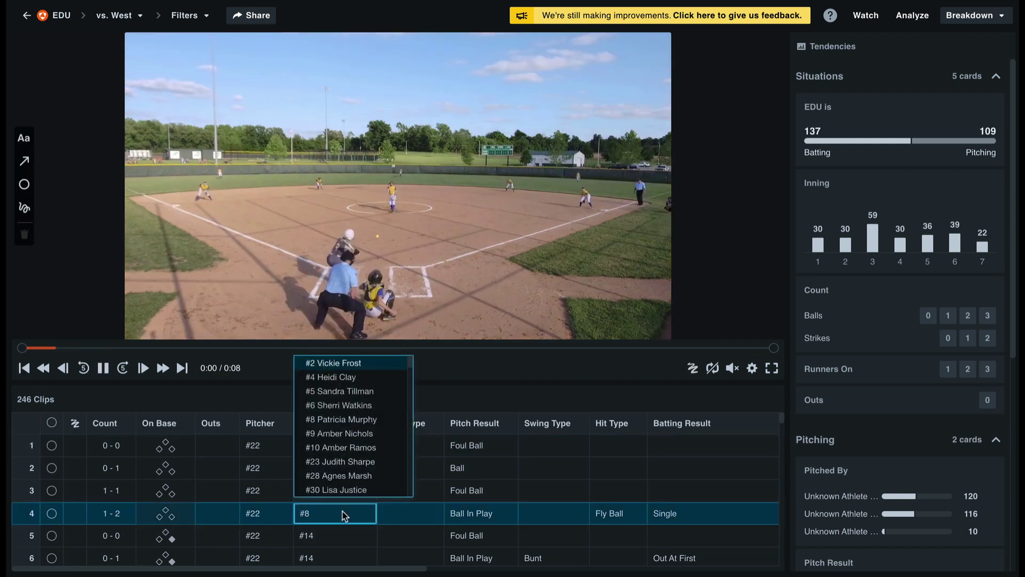
click(358, 419)
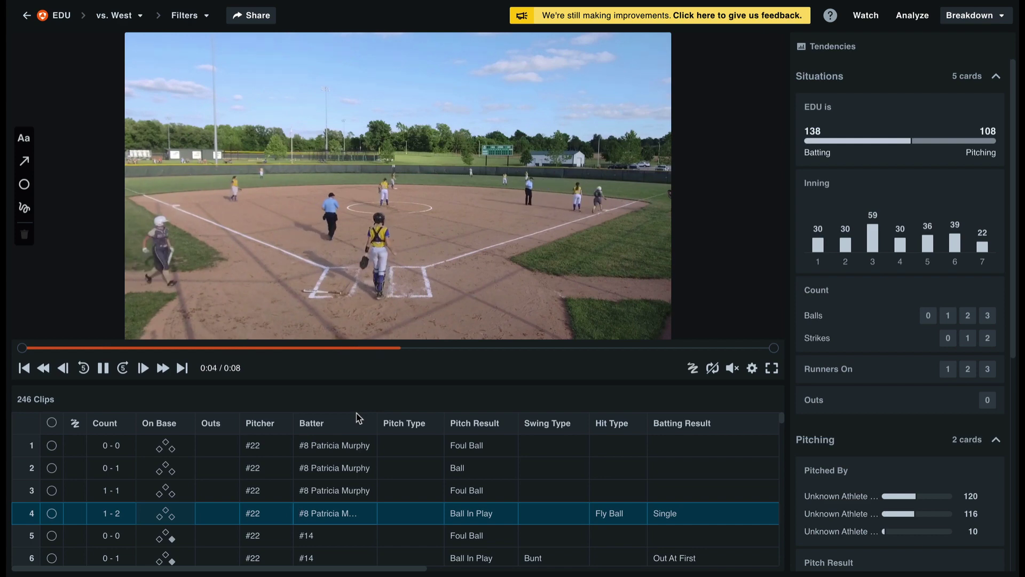
key(Down)
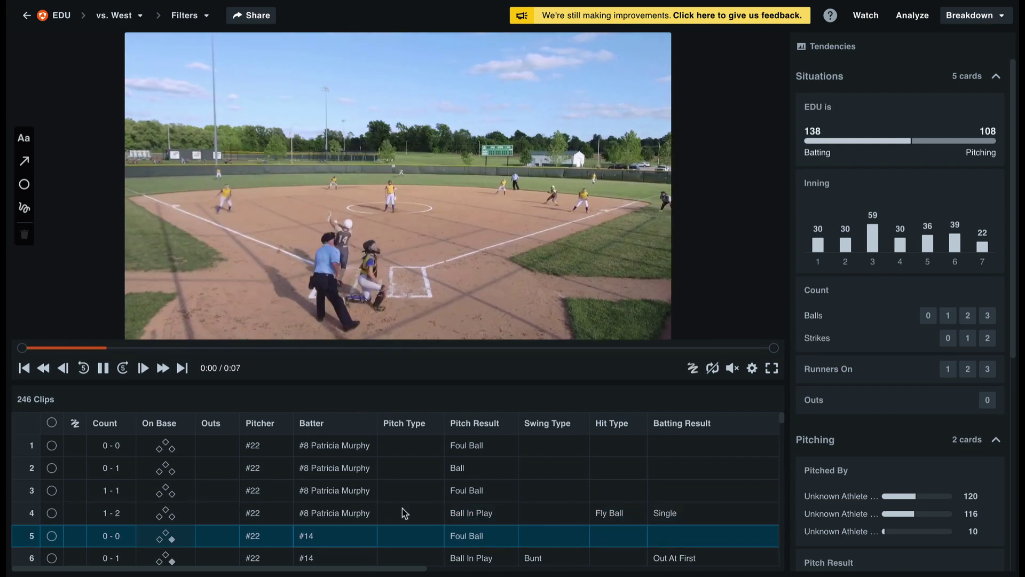
key(Return)
click(402, 512)
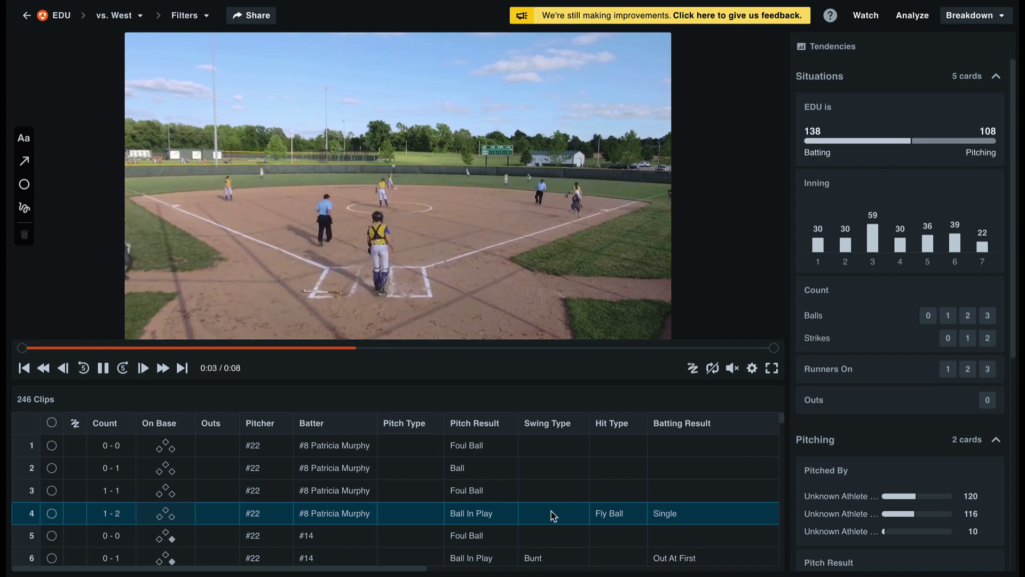
Step: Set clip 1's pitch type to Fastball, leaving clip 2's pitch type blank
click(403, 451)
click(403, 451)
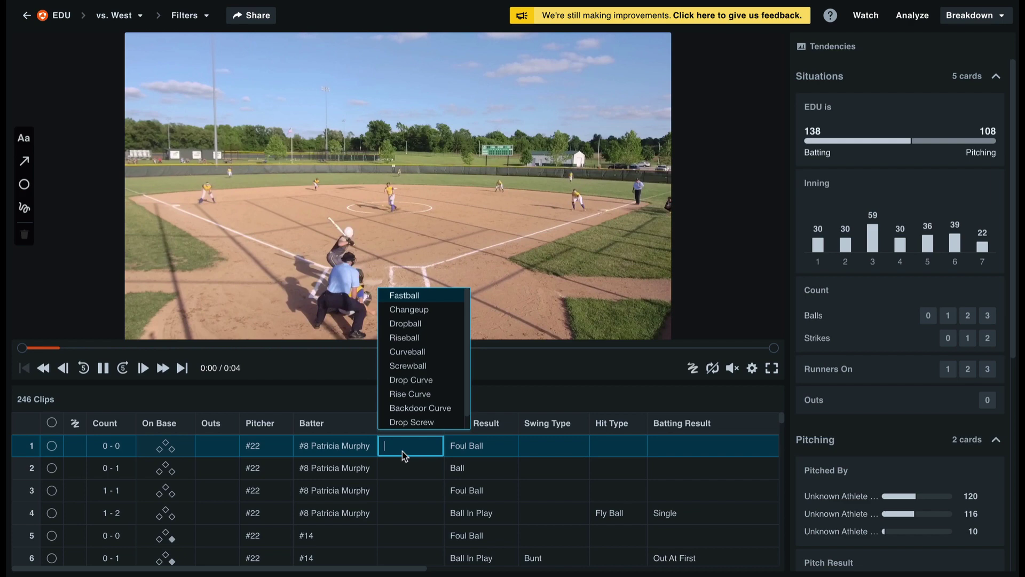
text(fa)
key(Return)
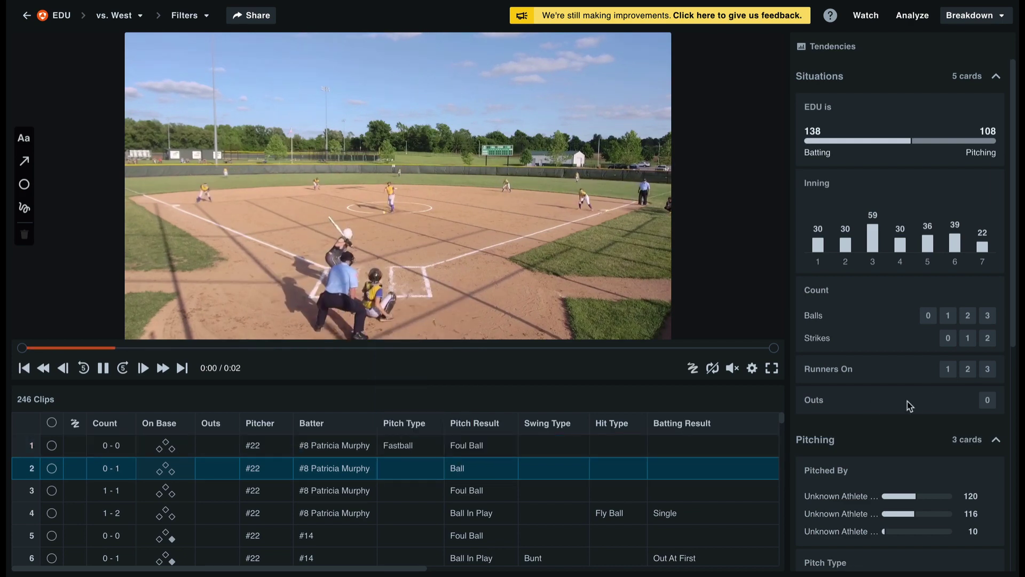
scroll(931, 386, down, 3)
scroll(931, 387, down, 1)
key(Return)
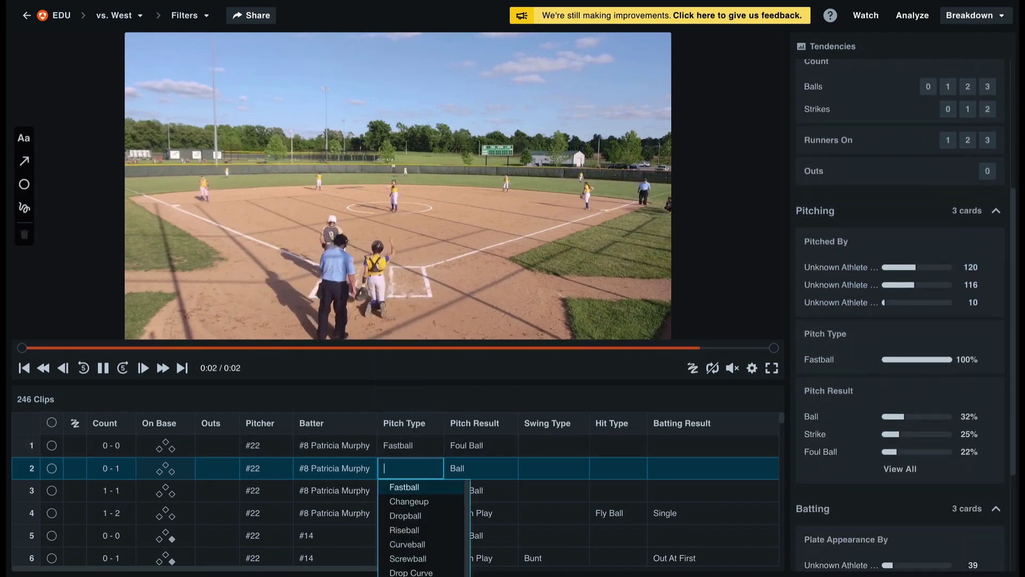
key(Return)
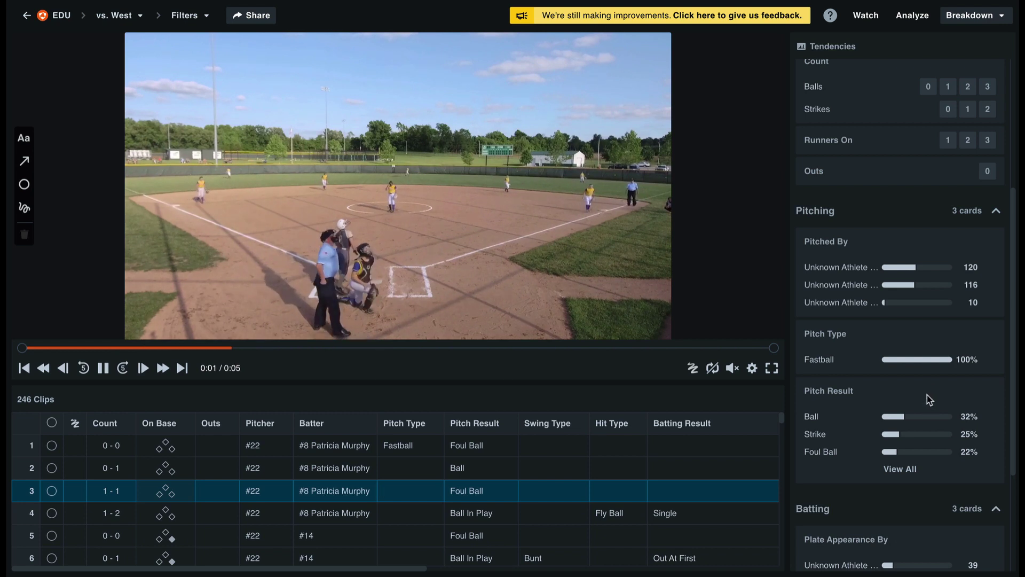
mouse_move(939, 369)
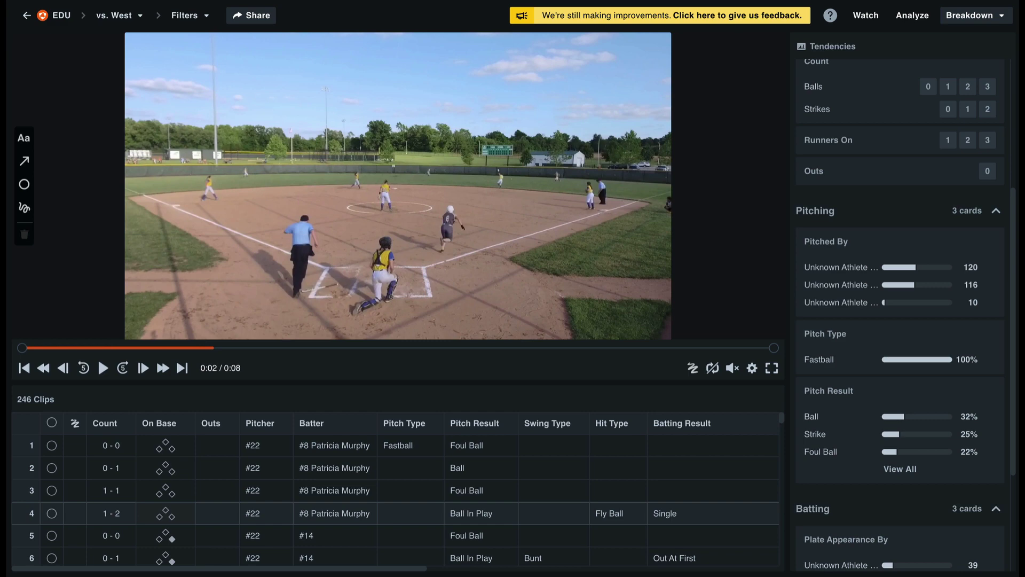
Step: Apply the saved filter '0-0 Count #2' to the vs. West clips
click(194, 12)
click(209, 66)
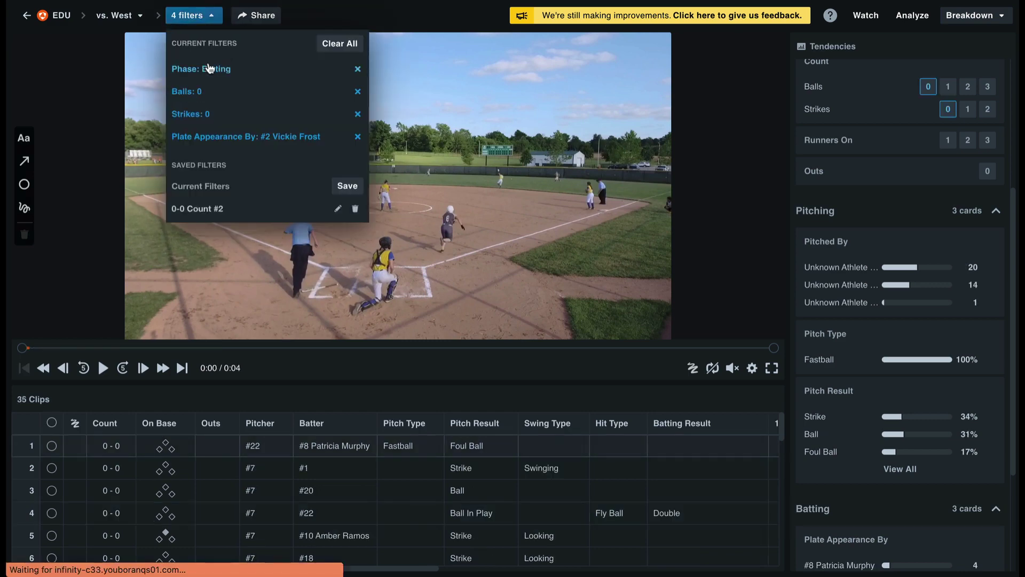
click(299, 395)
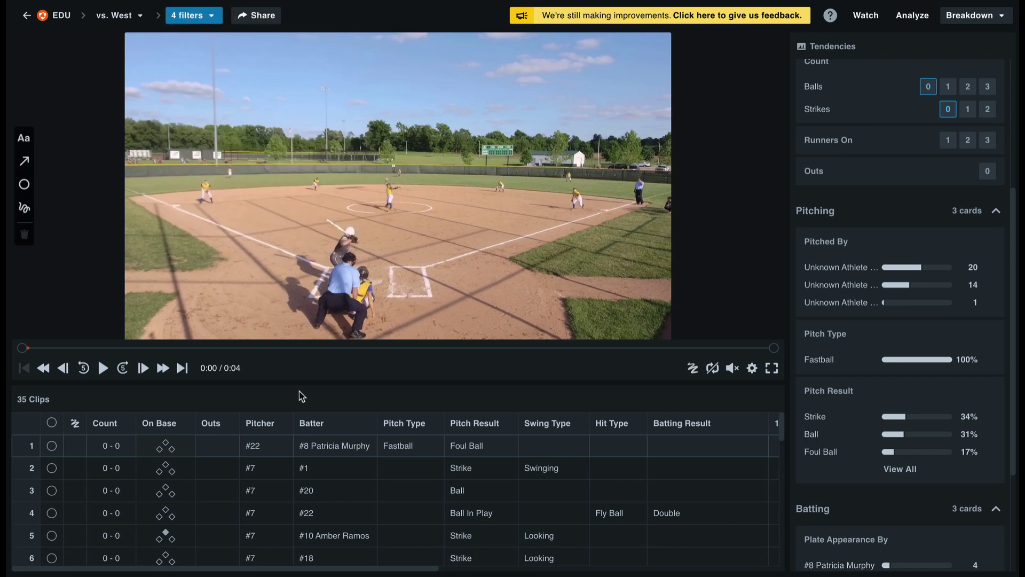
Step: Add the first three clips to athlete #53's highlights and close the athletes panel
click(51, 445)
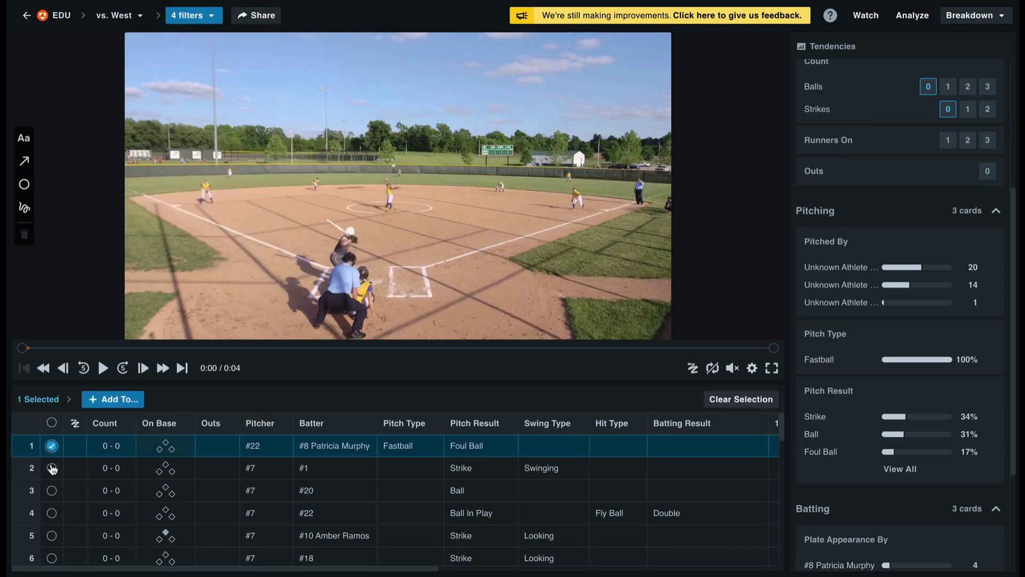
click(51, 468)
click(52, 490)
click(114, 401)
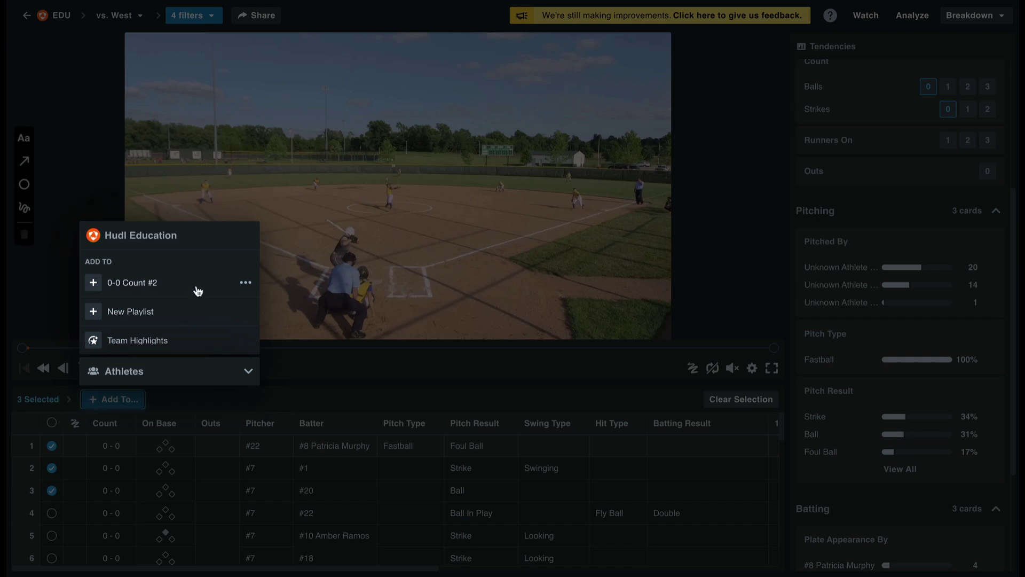
click(221, 377)
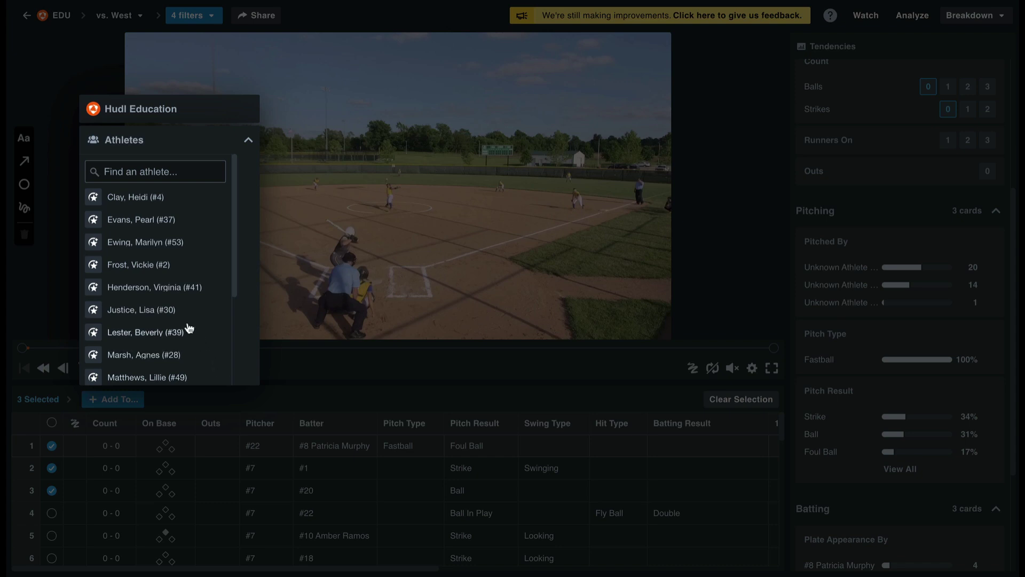
click(133, 245)
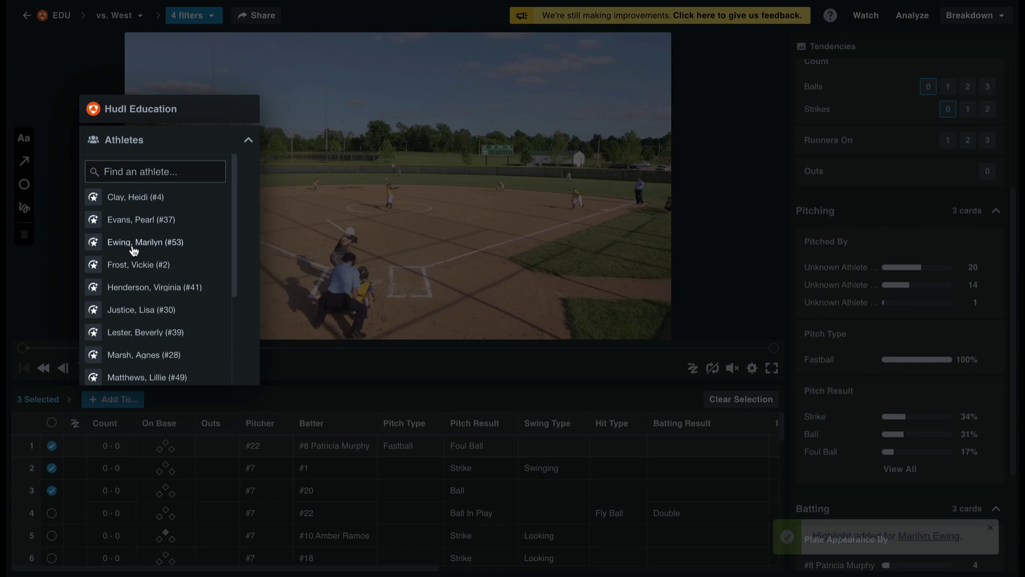
click(292, 248)
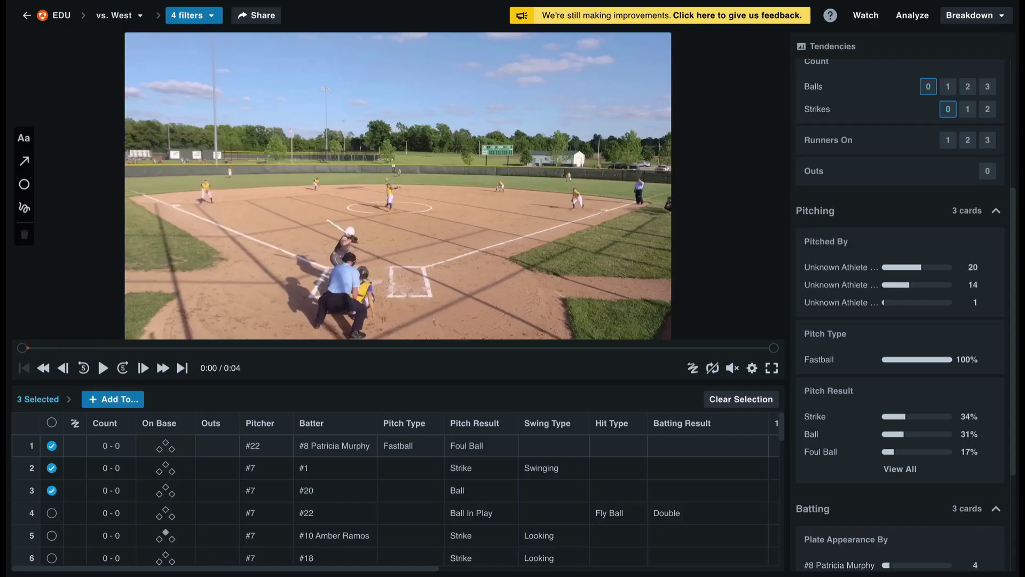
Step: Return to the Varsity Softball library through the EDU breadcrumb, without switching games
click(136, 18)
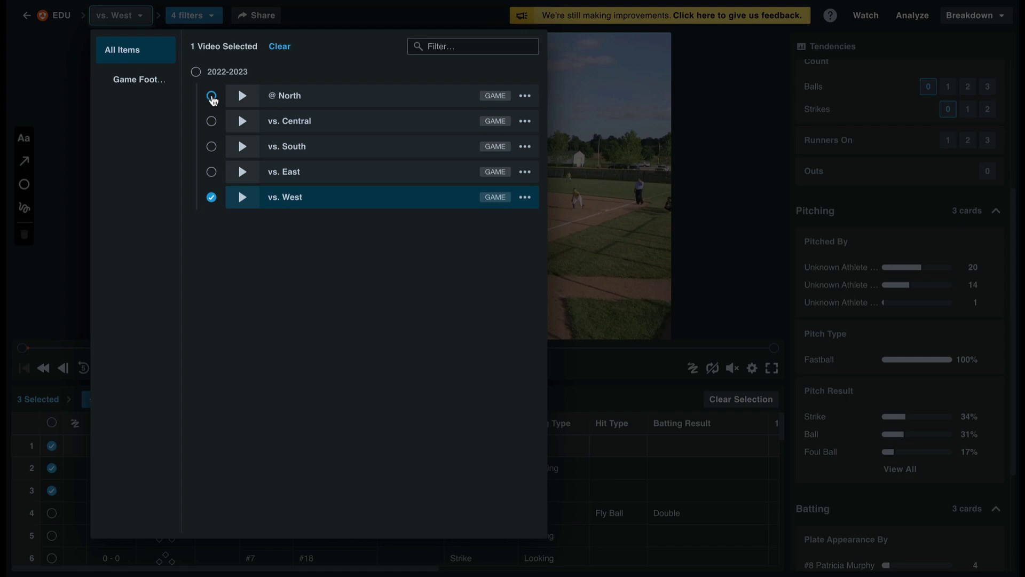
click(88, 65)
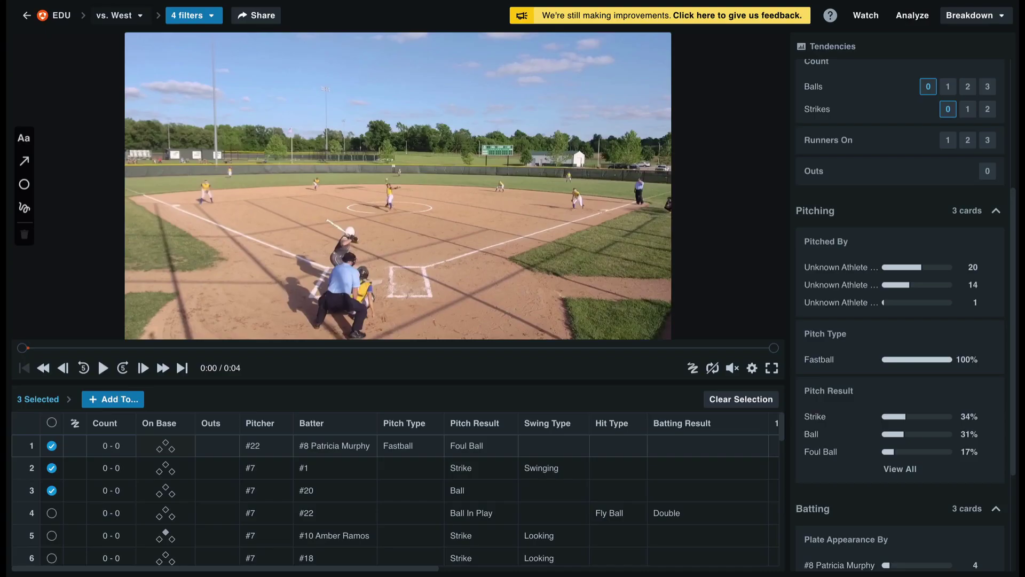
click(53, 16)
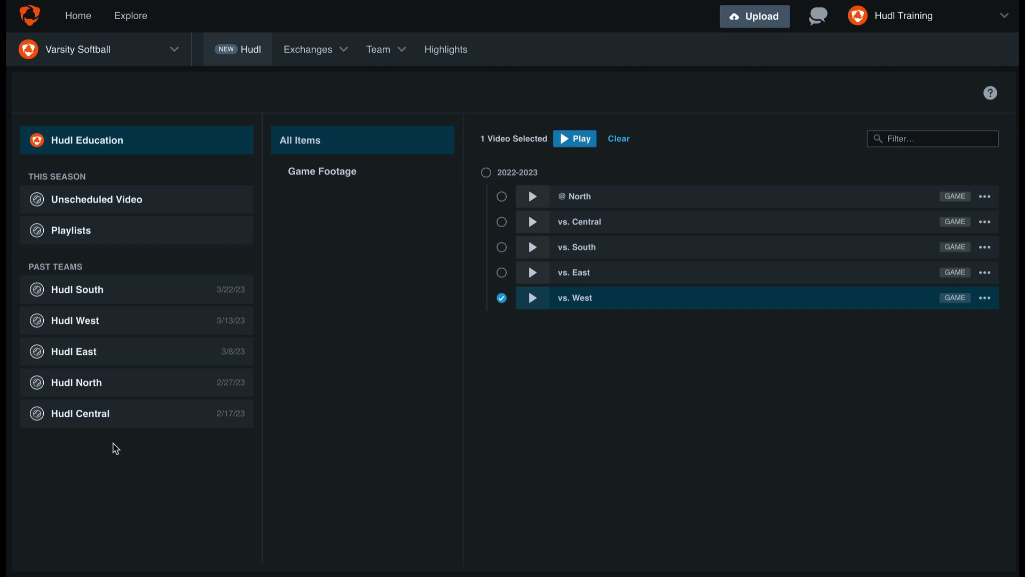
Step: Play Hudl Central's Monday Practice film in the breakdown view
click(126, 421)
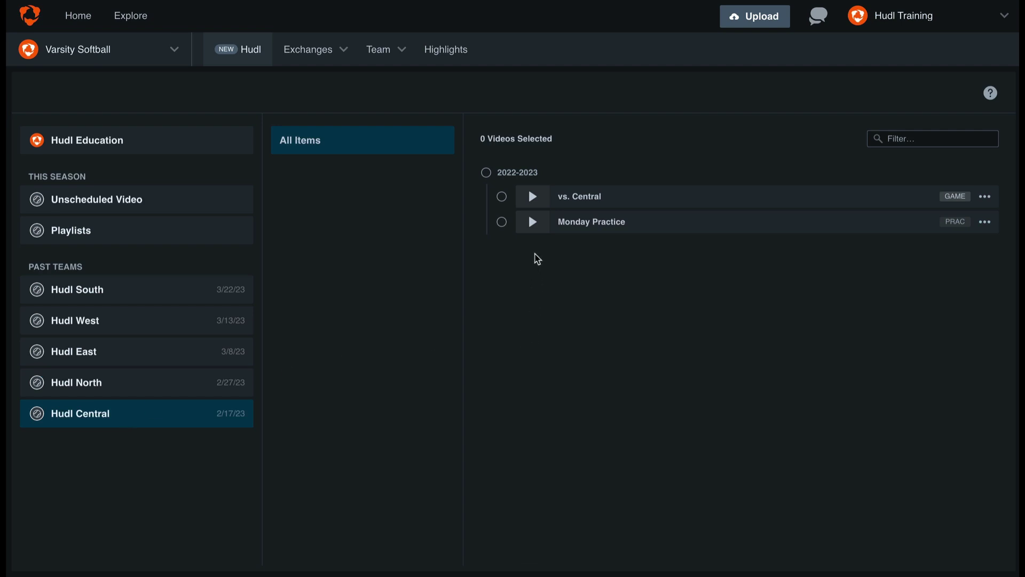
click(533, 222)
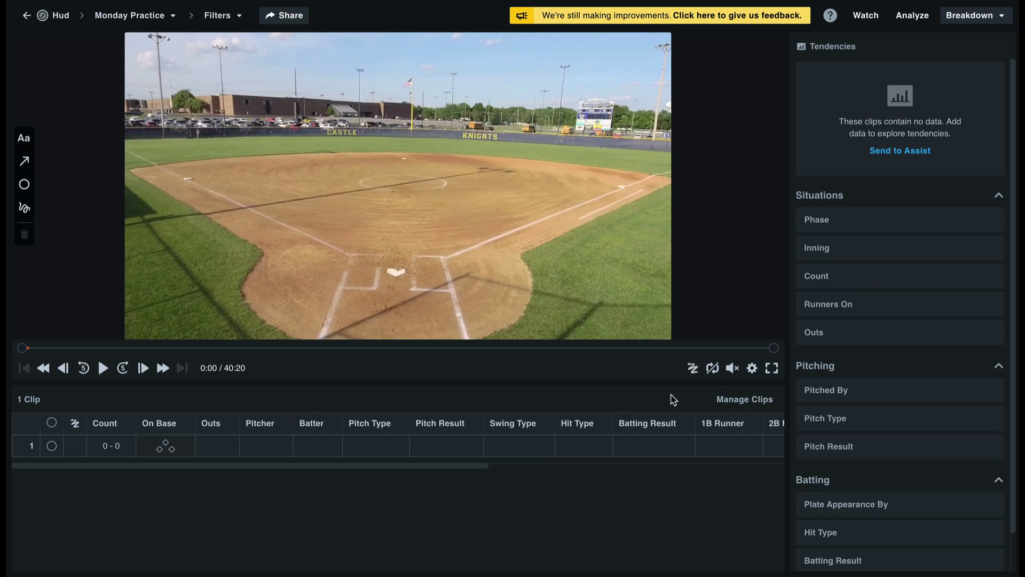
Step: Auto-clip Monday Practice every 5 minutes, producing 9 clips
click(751, 401)
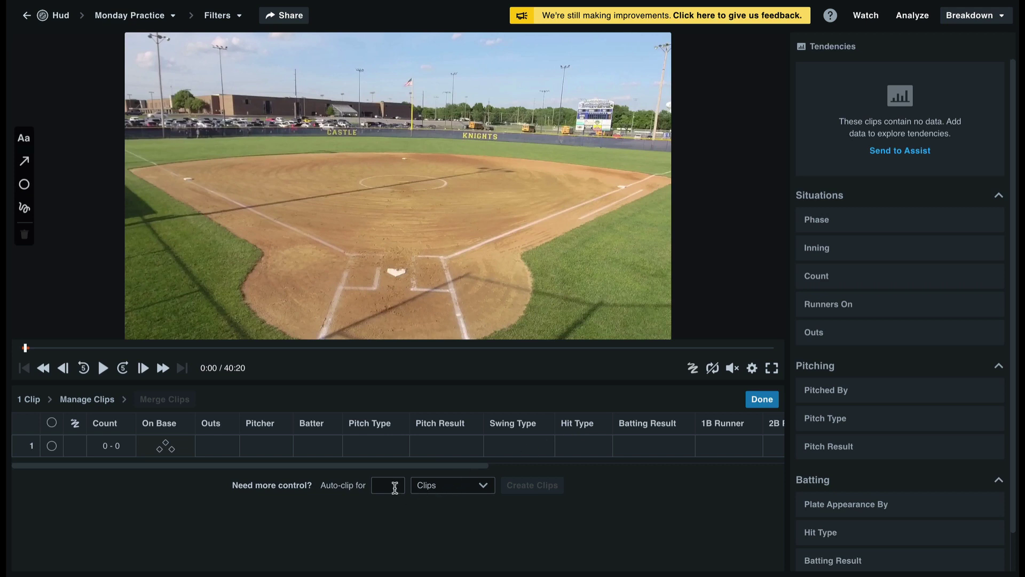
click(437, 488)
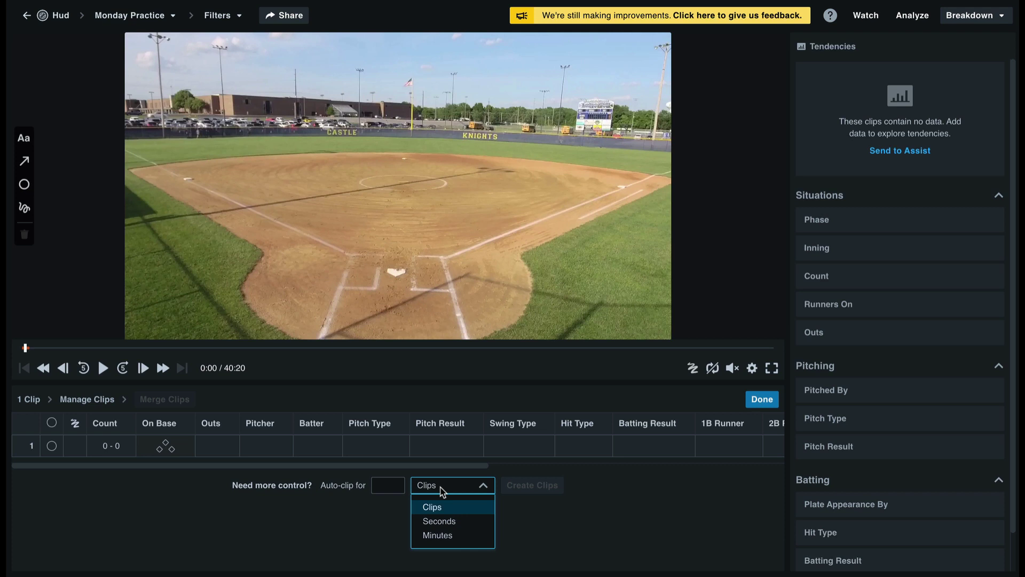
click(470, 535)
click(393, 485)
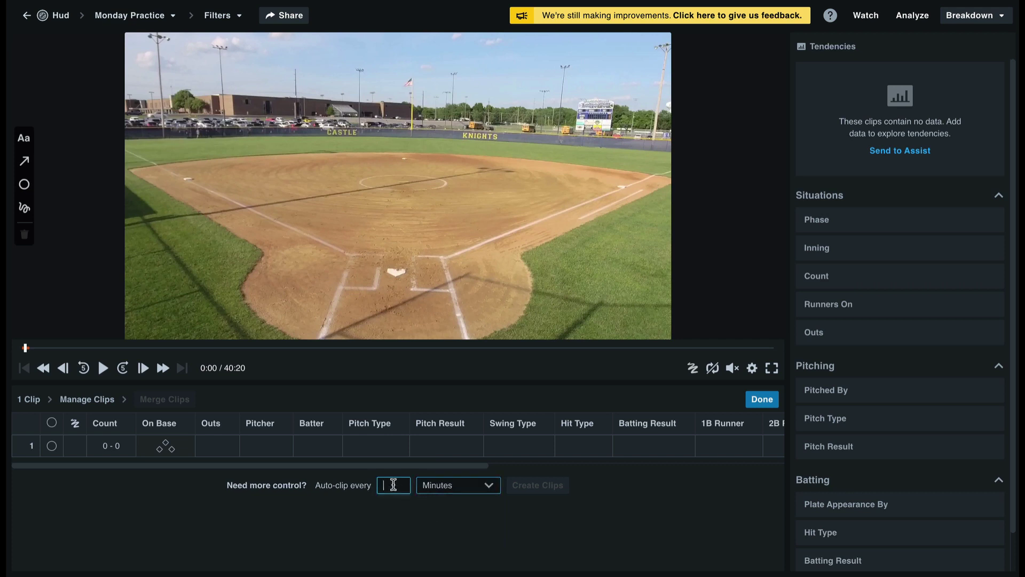
text(5)
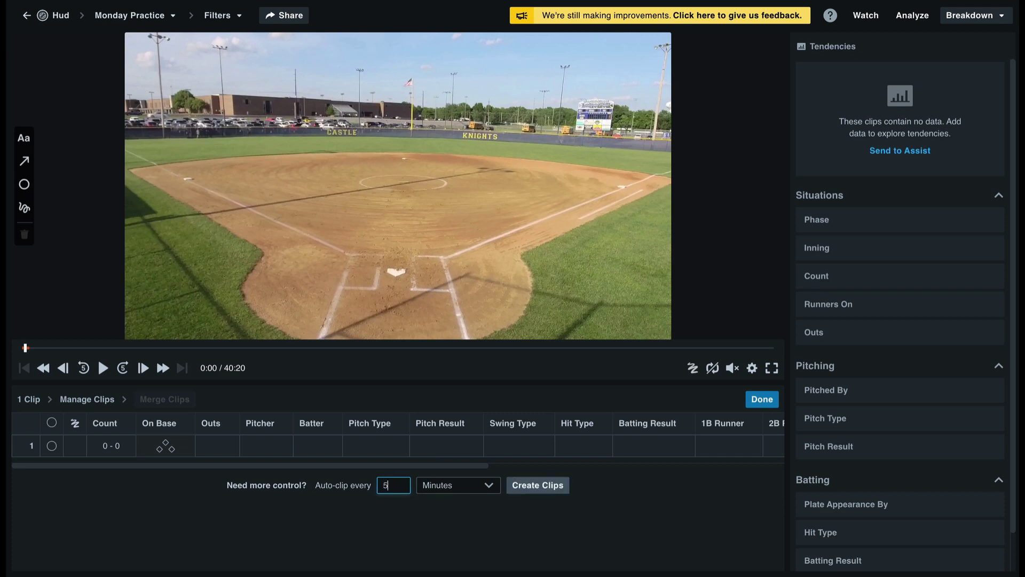
click(419, 515)
click(553, 487)
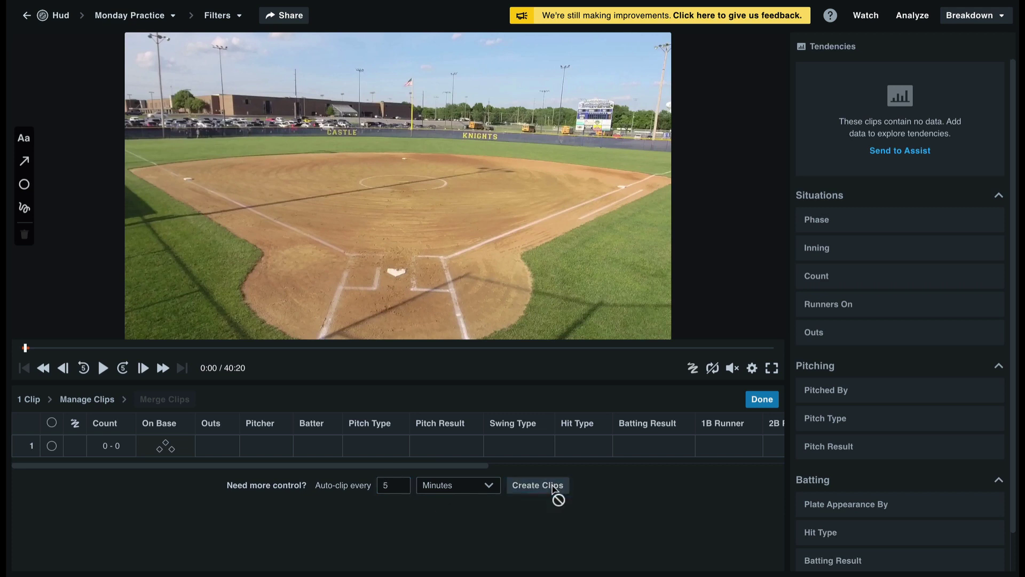
scroll(440, 508, down, 2)
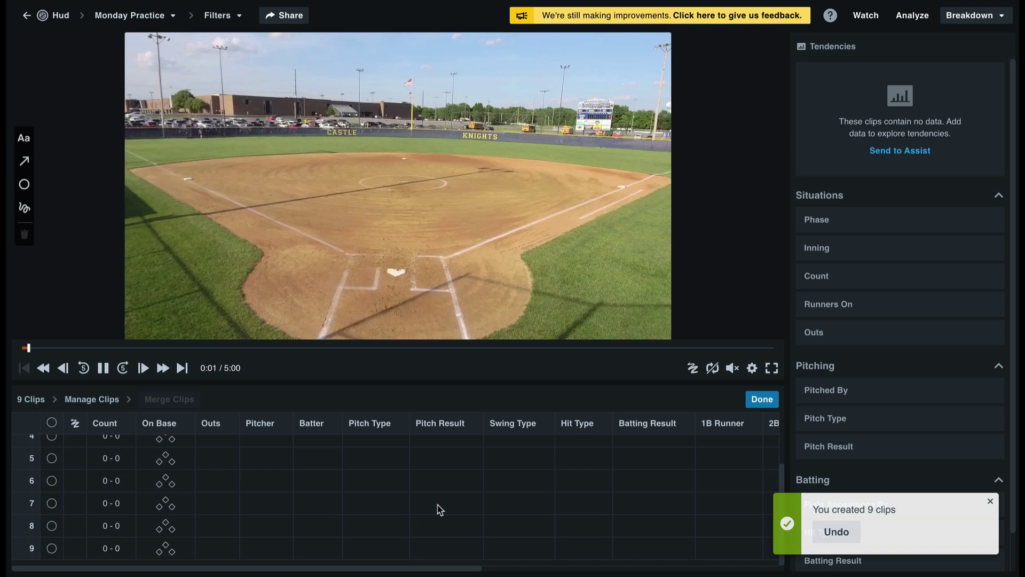
scroll(440, 508, up, 2)
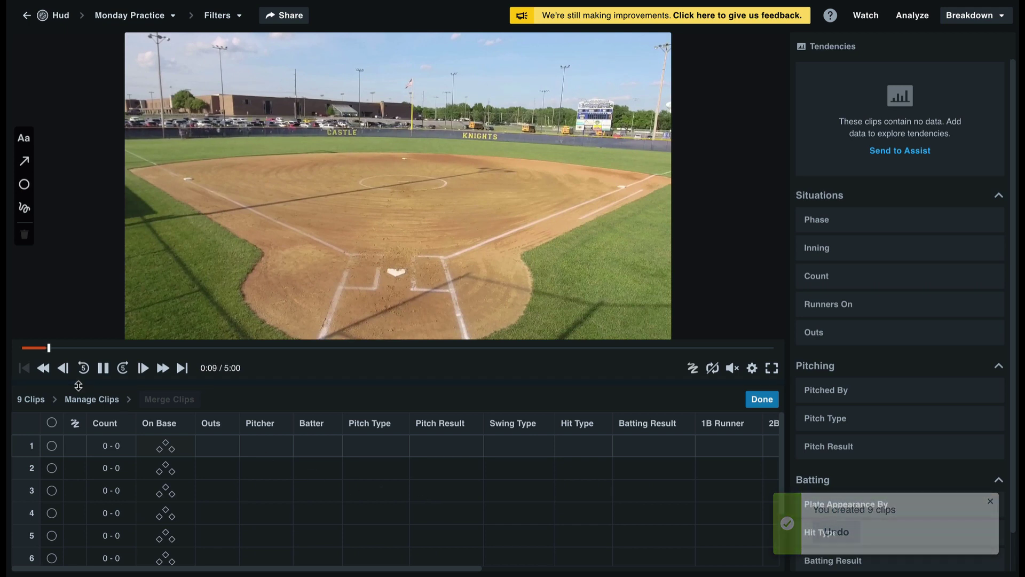
Step: Merge all nine clips into one, then auto-clip the film into 10 clips
click(54, 423)
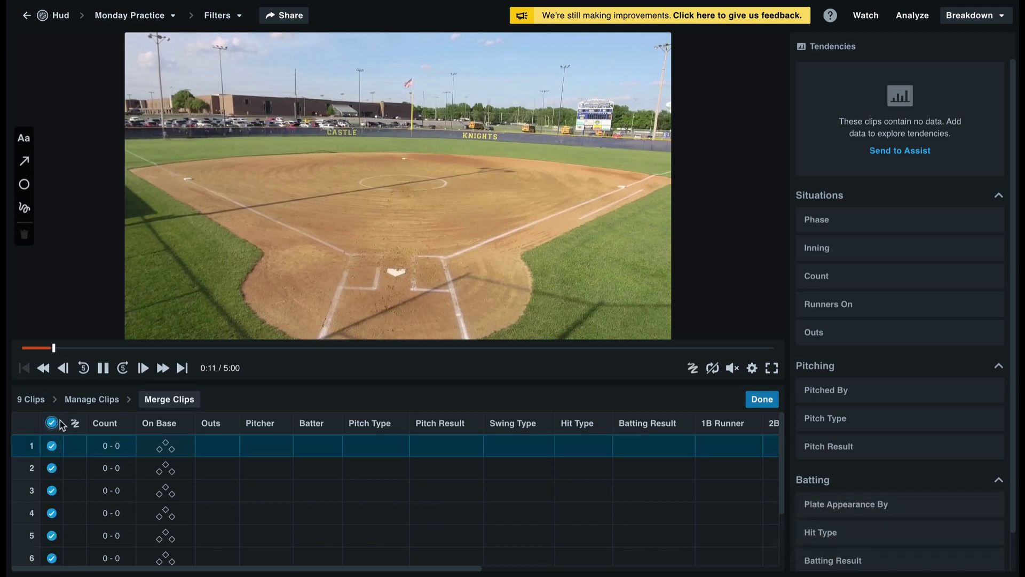
click(189, 399)
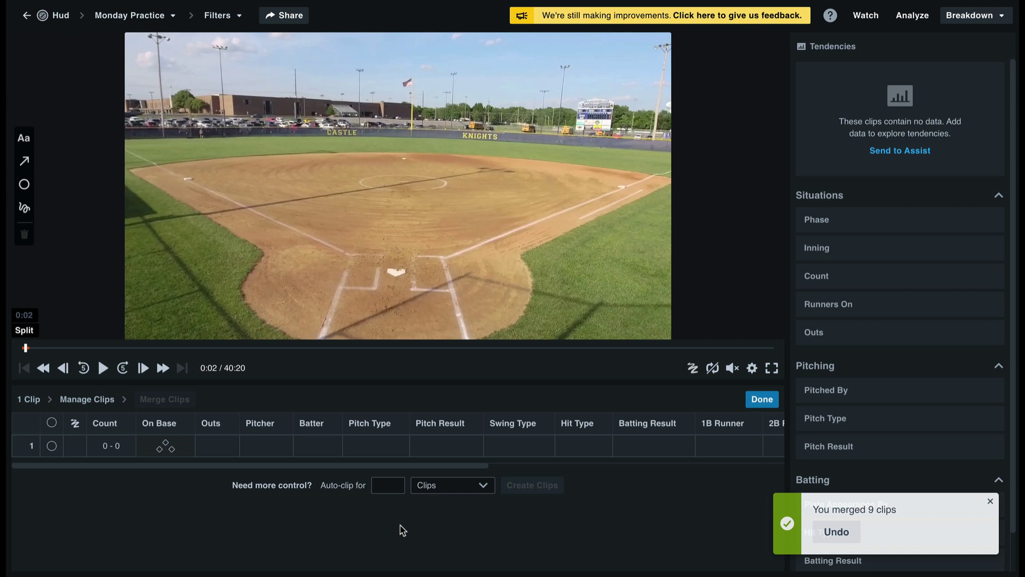
click(460, 488)
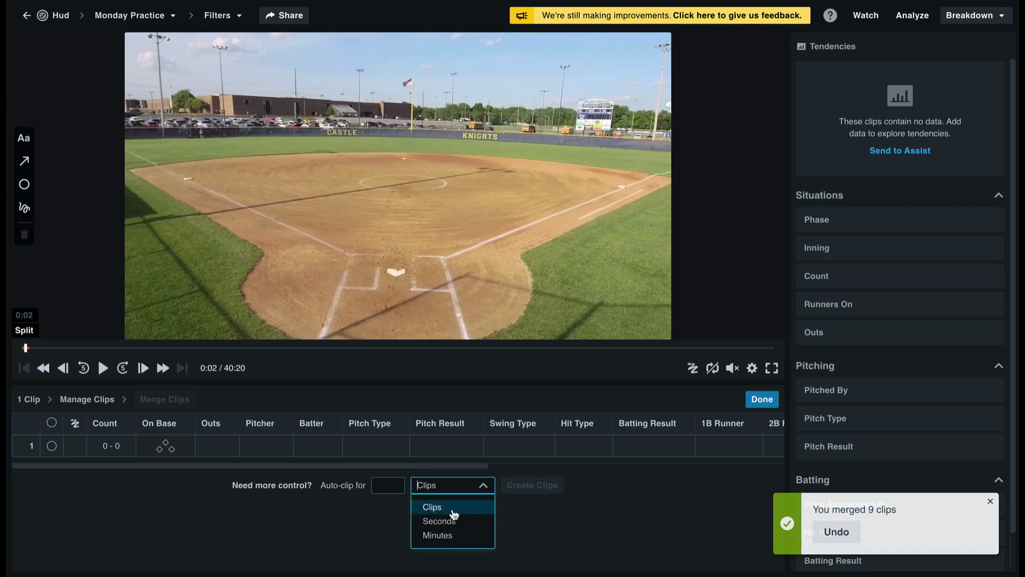
click(453, 513)
click(386, 486)
text(1)
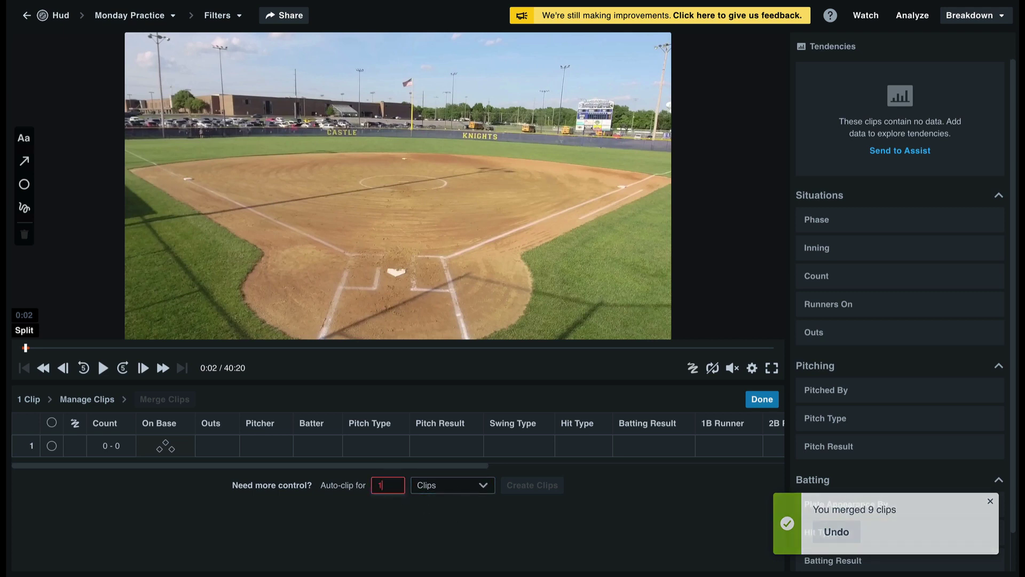
text(0)
click(534, 486)
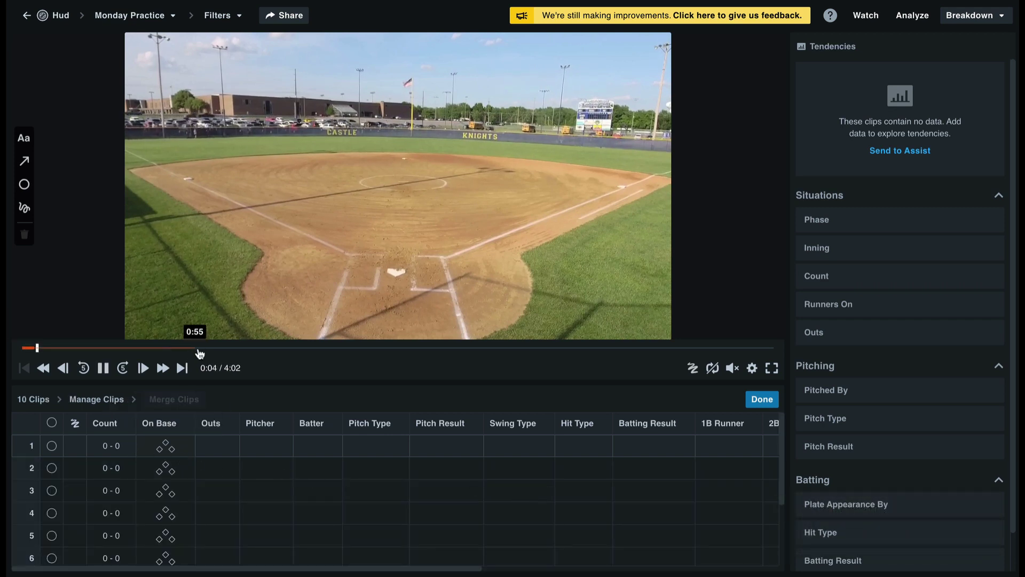
Step: Split the clip at 1:19 on the seek bar and pause playback
click(269, 348)
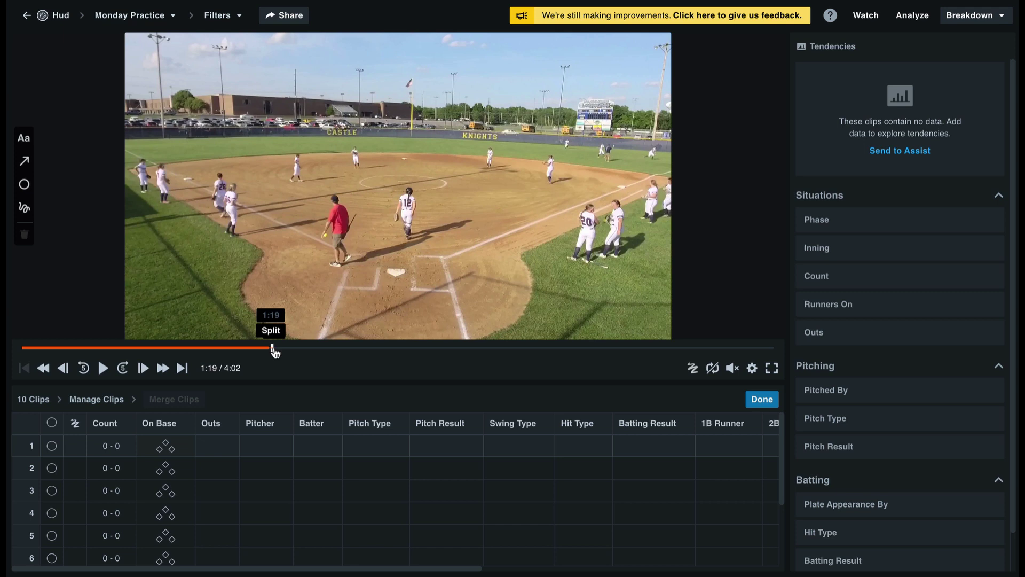
click(271, 331)
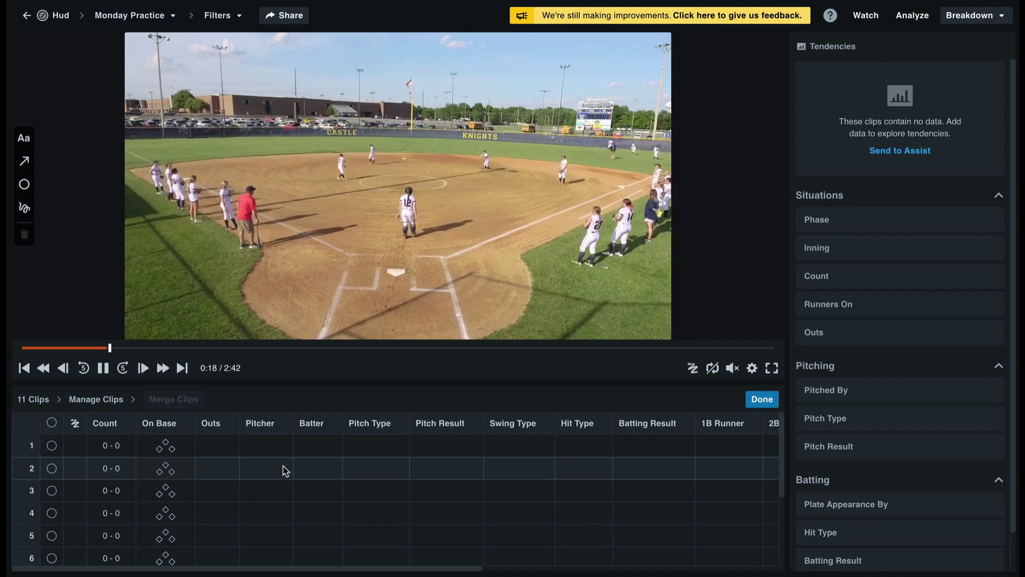
key(space)
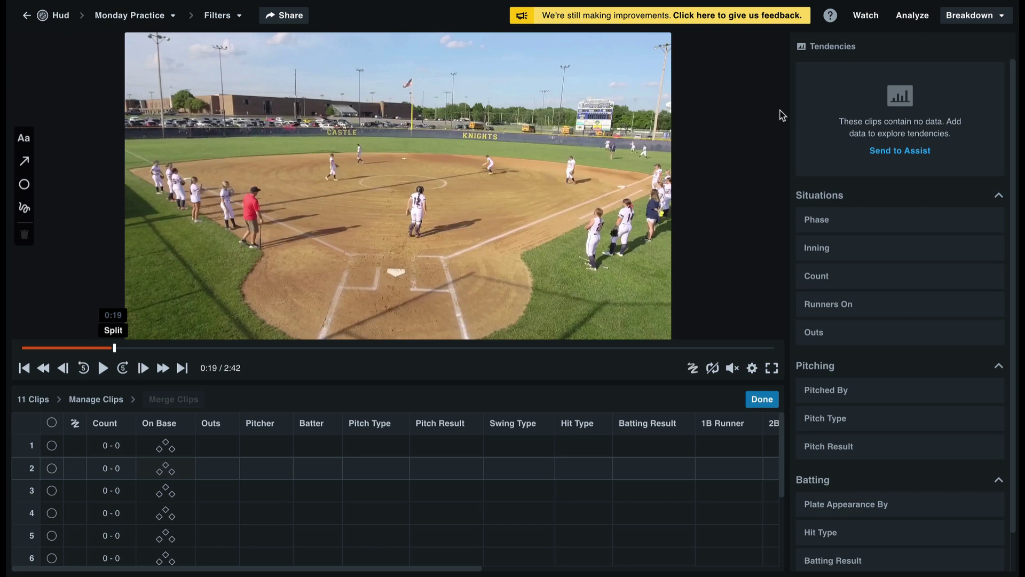
Step: Open the feedback form from the yellow 'Click here to give us feedback' banner
click(793, 20)
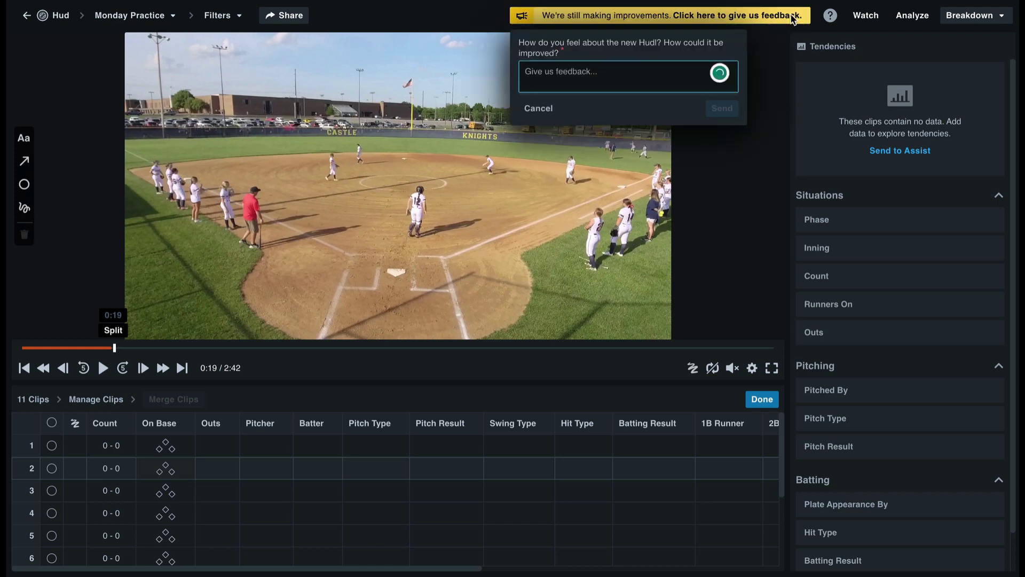